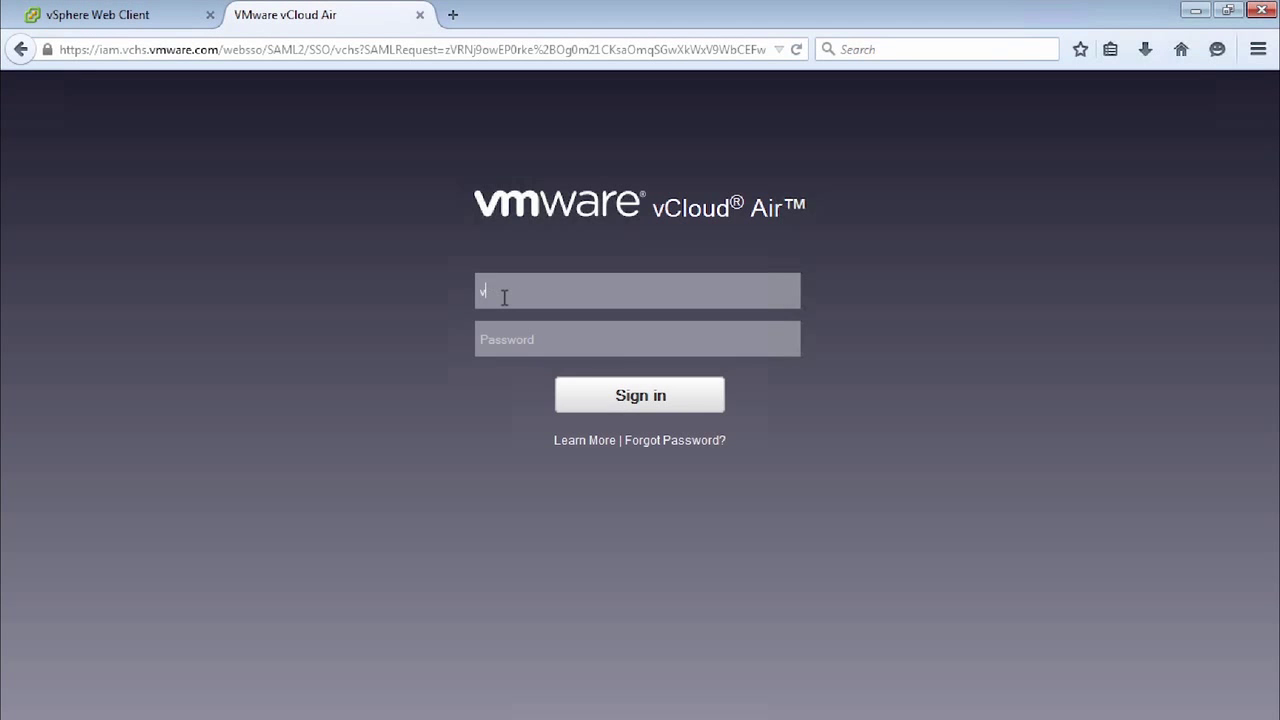
Step: Sign in to vCloud Air with the account e-mail and password
type("•••••••••")
key("Return")
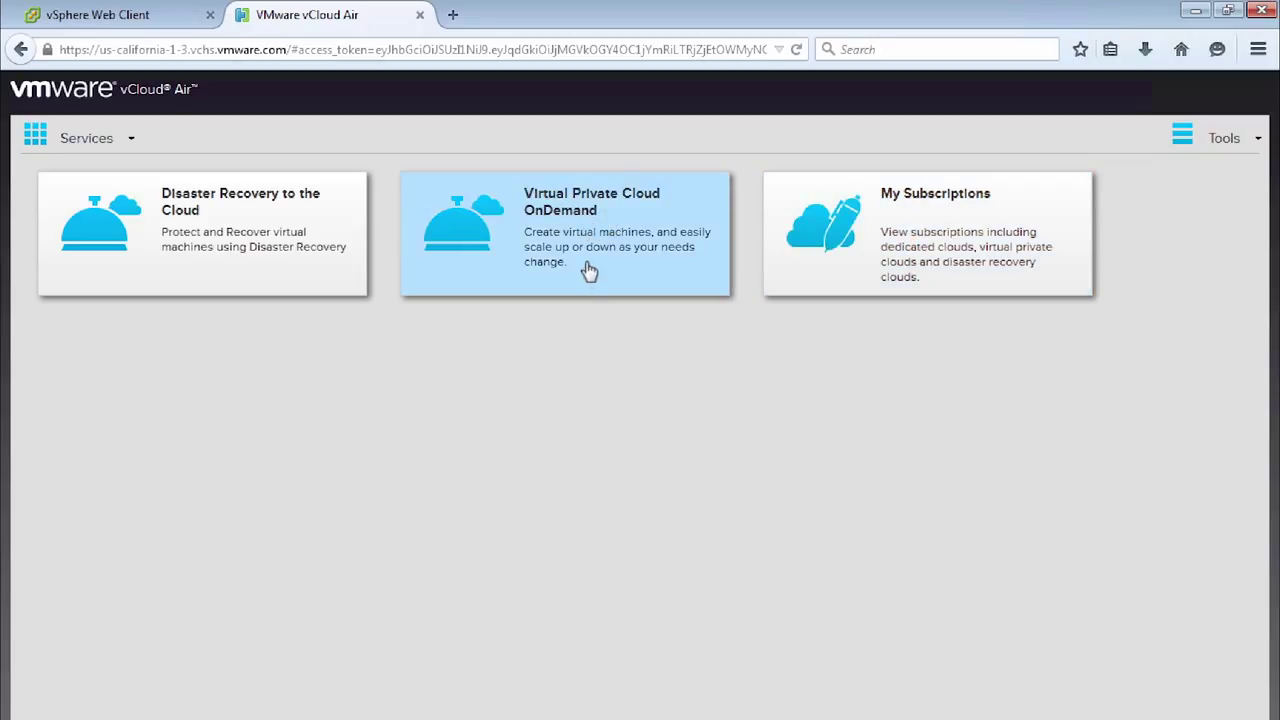
Step: Open the Disaster Recovery cloud service and display its Replication Status, showing no records
left_click(192, 238)
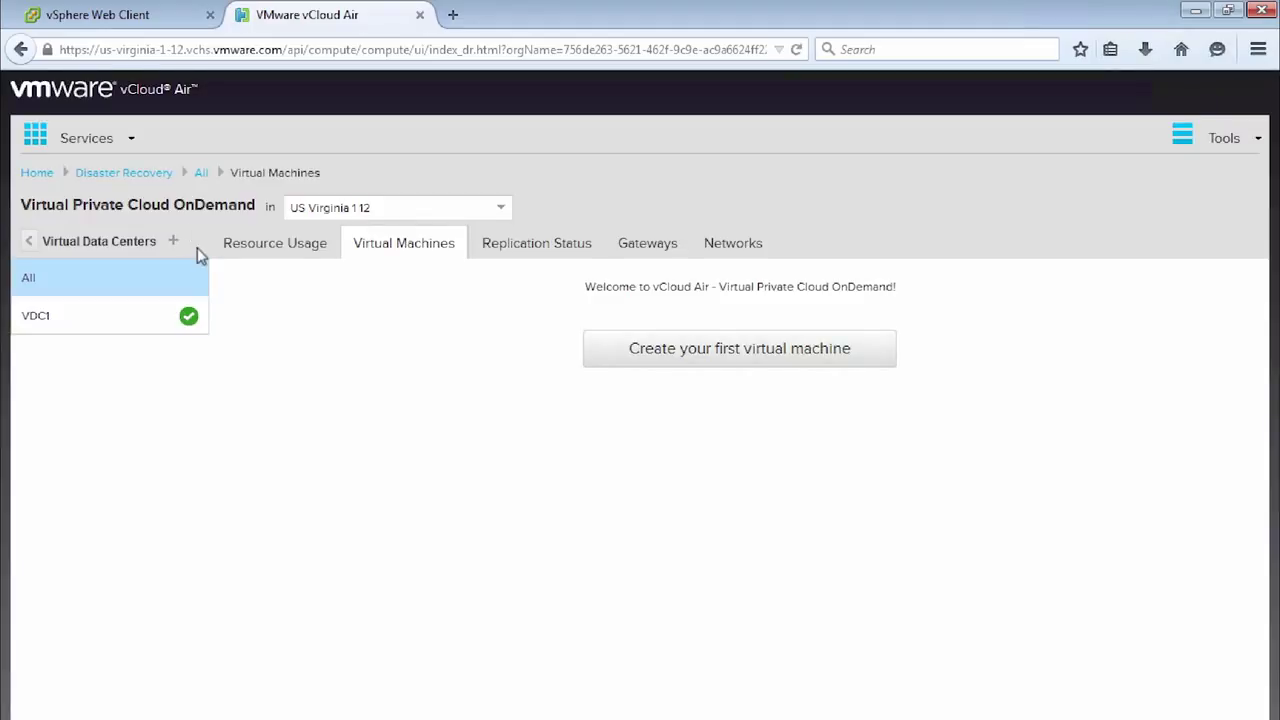
left_click(503, 250)
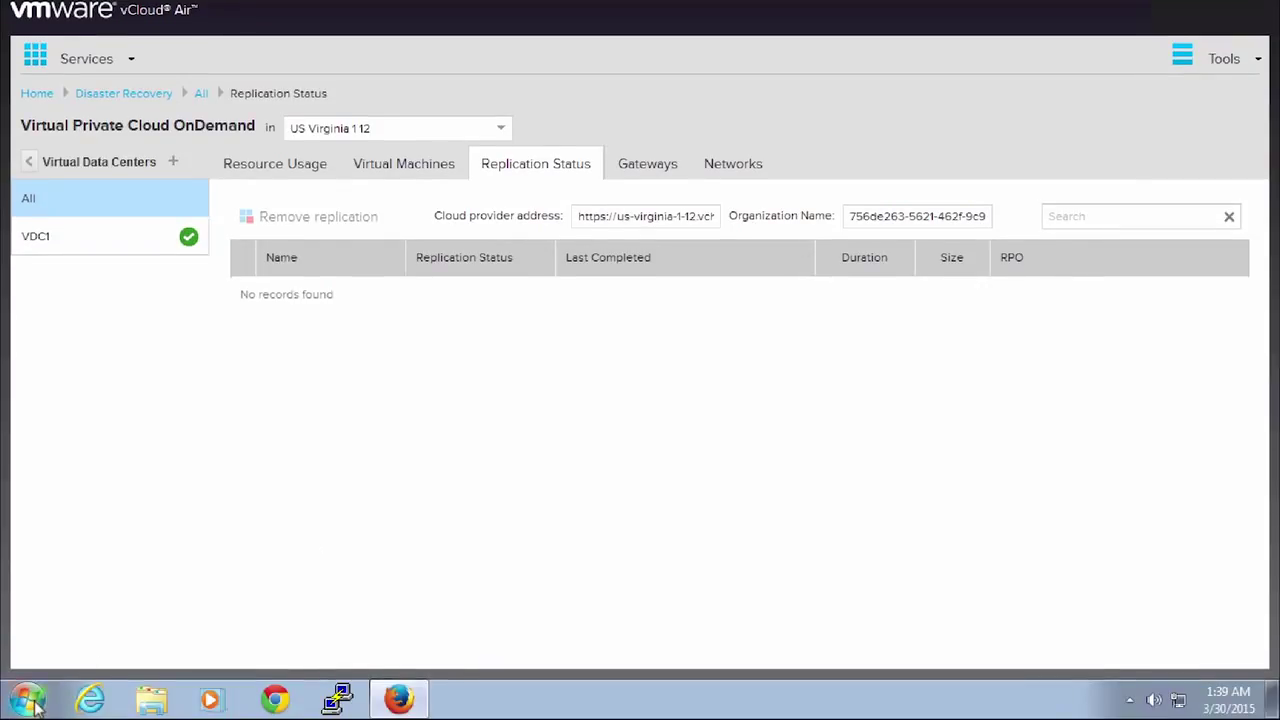
left_click(28, 700)
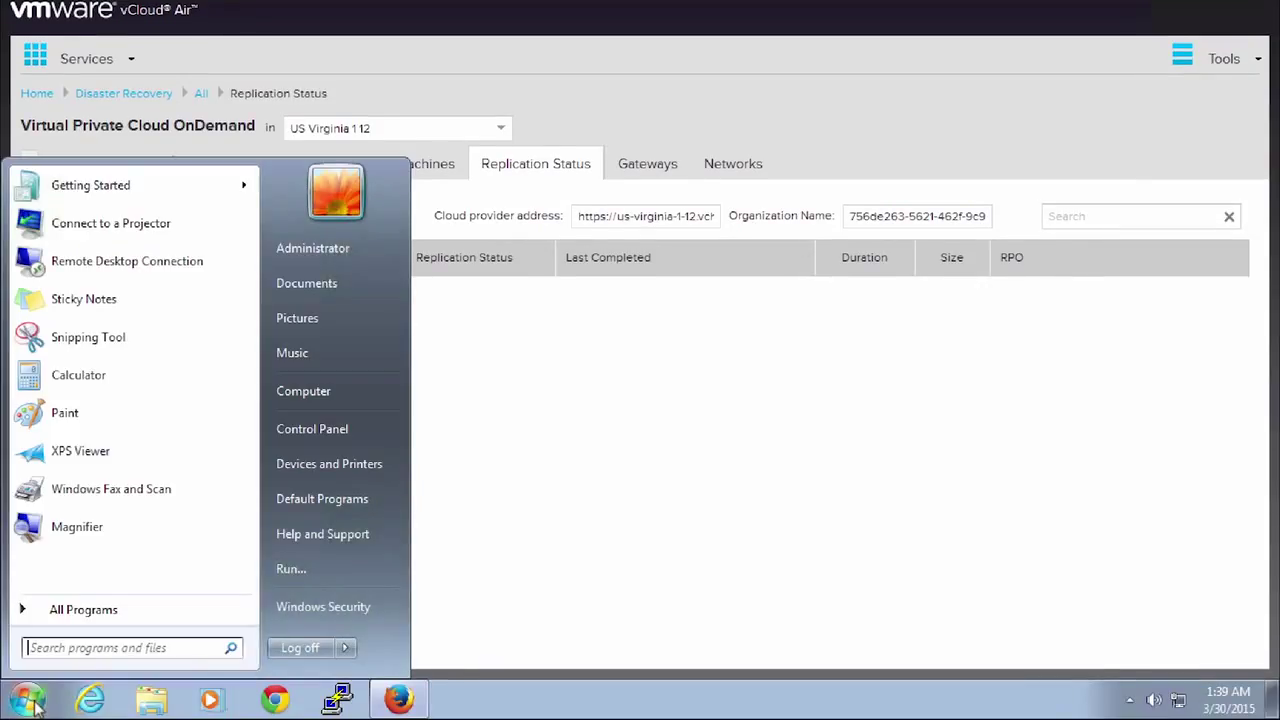
left_click(306, 569)
type("notepad")
key("Return")
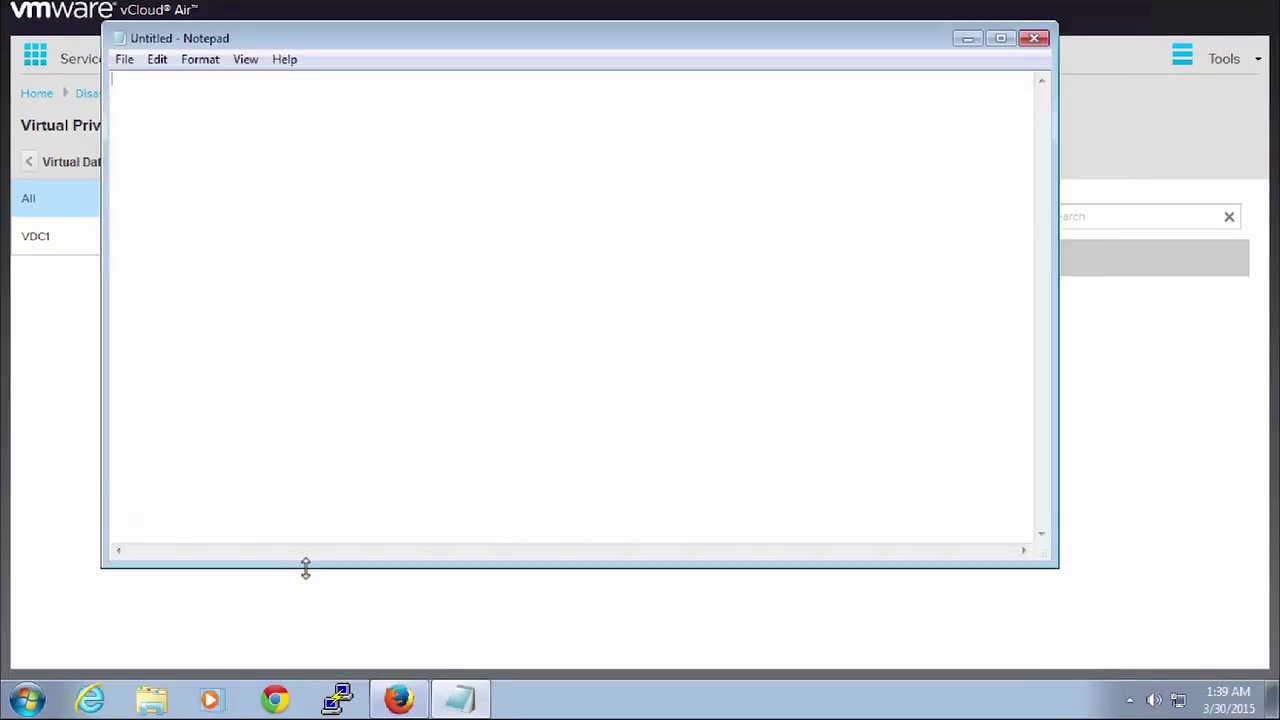
left_click(1128, 350)
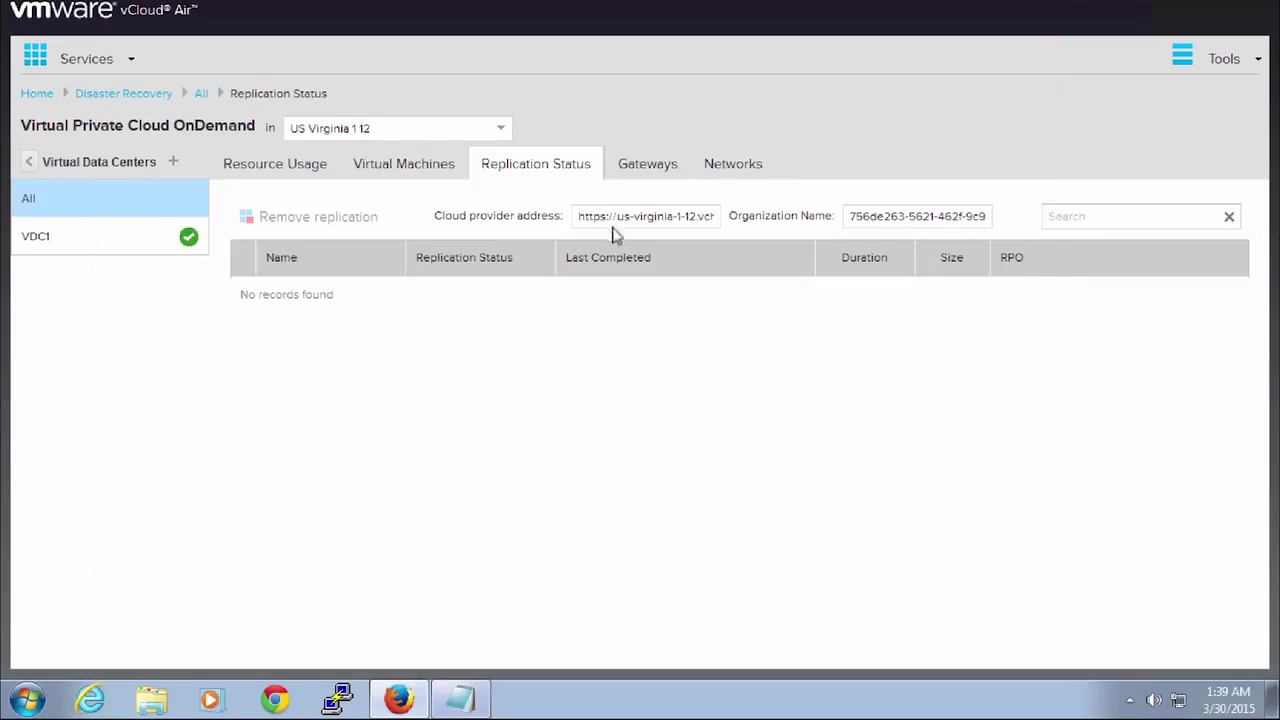
triple_click(628, 222)
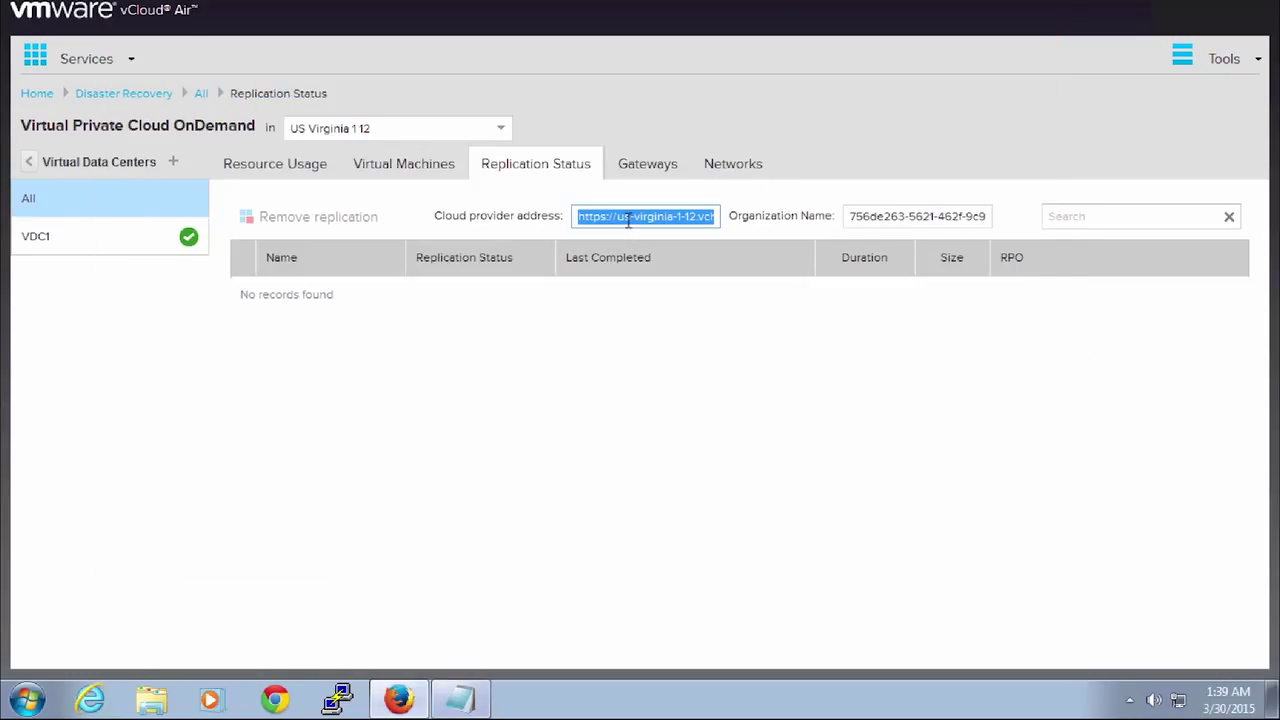
key("ctrl+c")
left_click(460, 698)
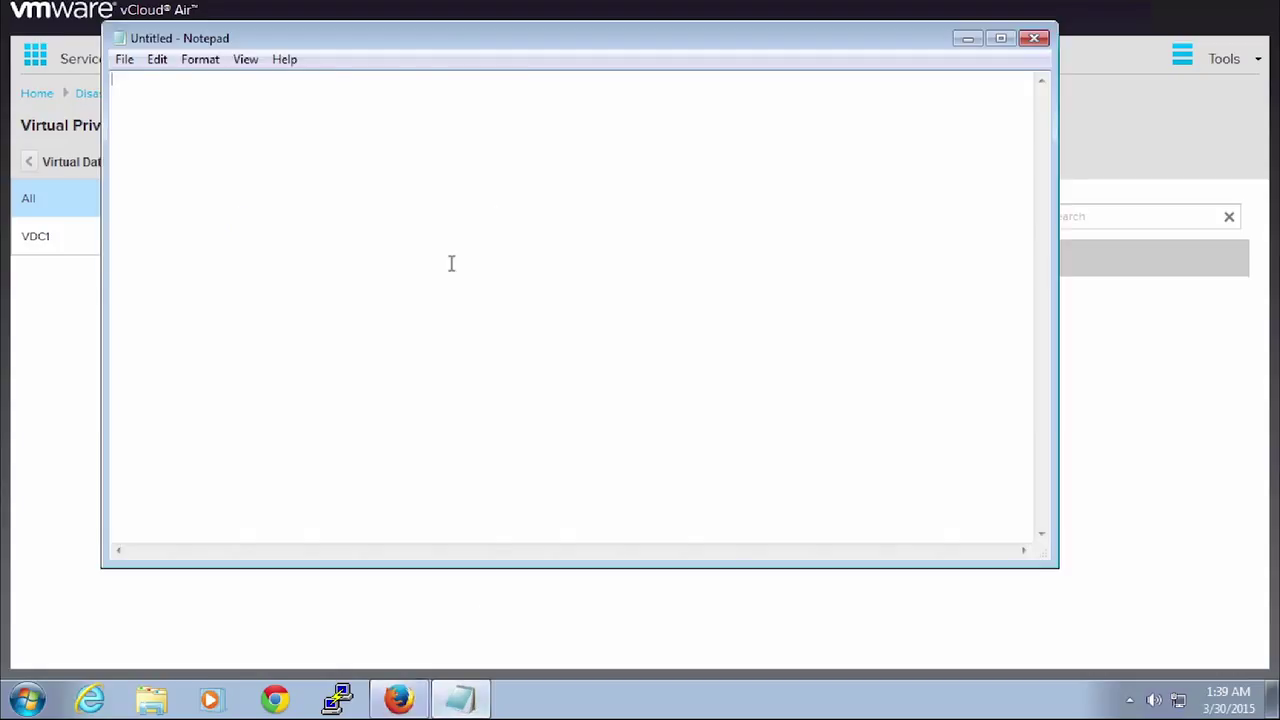
key("ctrl+v")
key("Return")
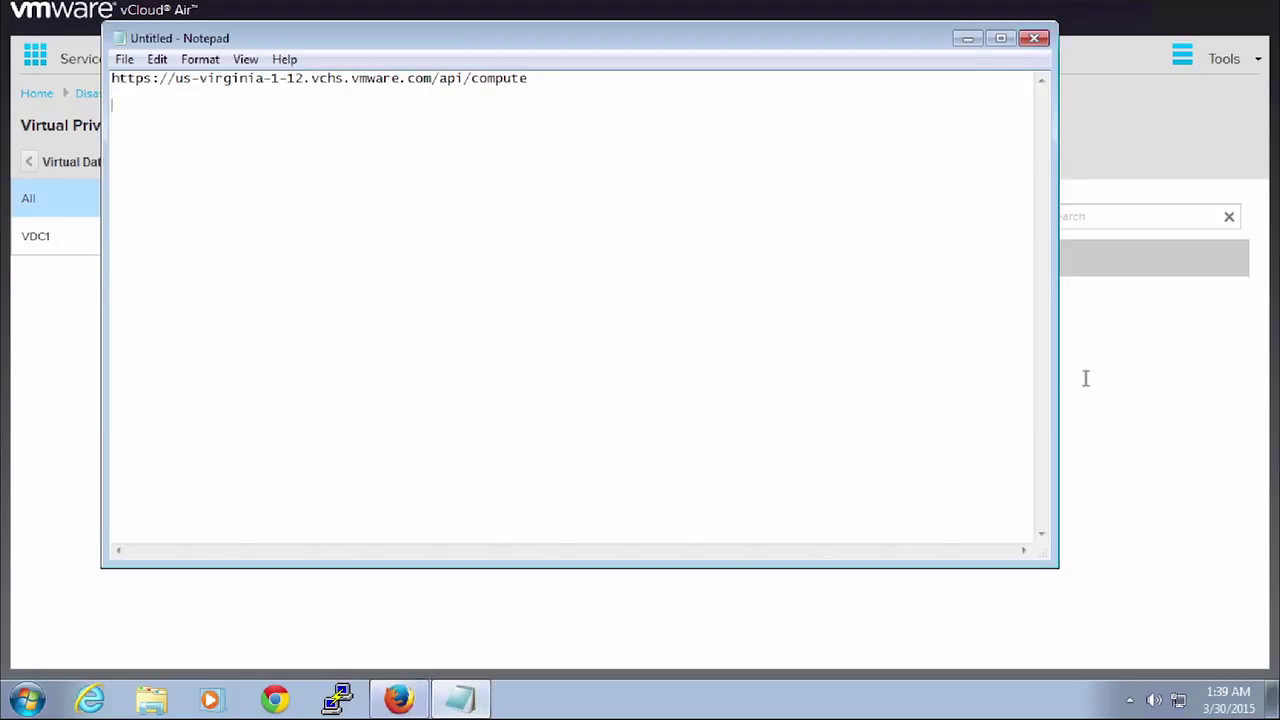
Step: Add the vCloud Air organization name on the note's second line
key("alt+Tab")
triple_click(866, 214)
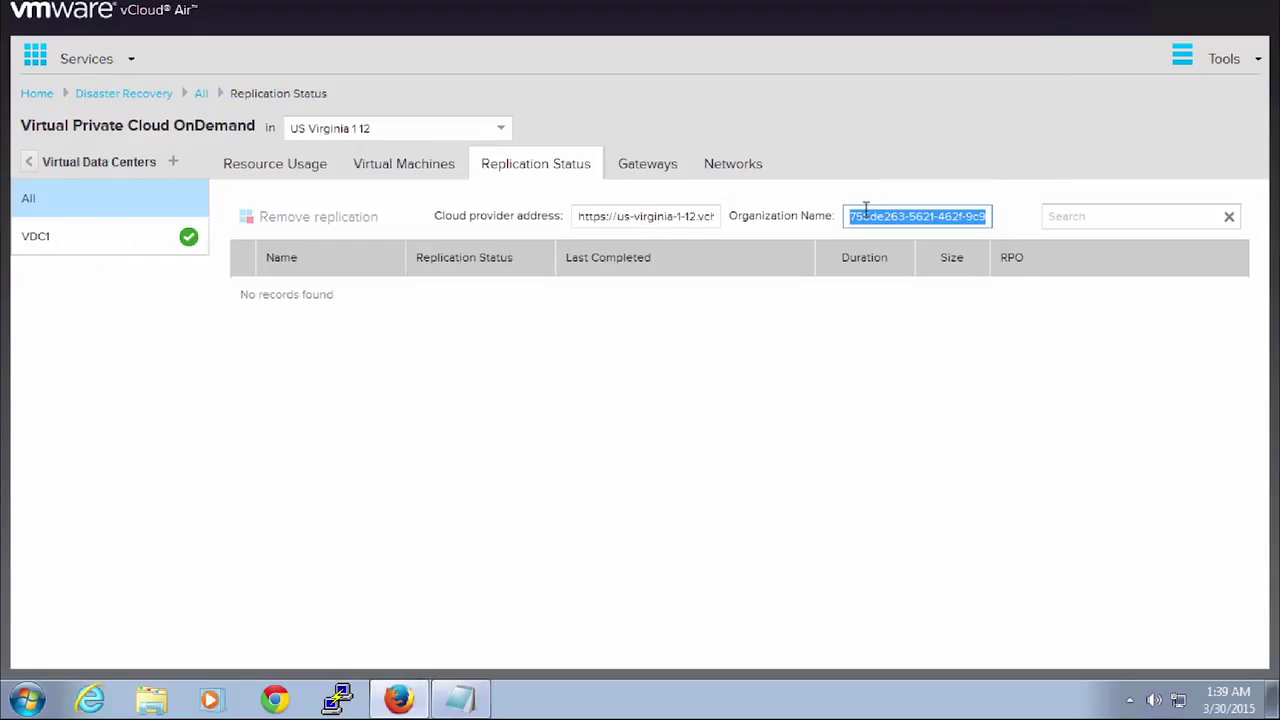
left_click(460, 699)
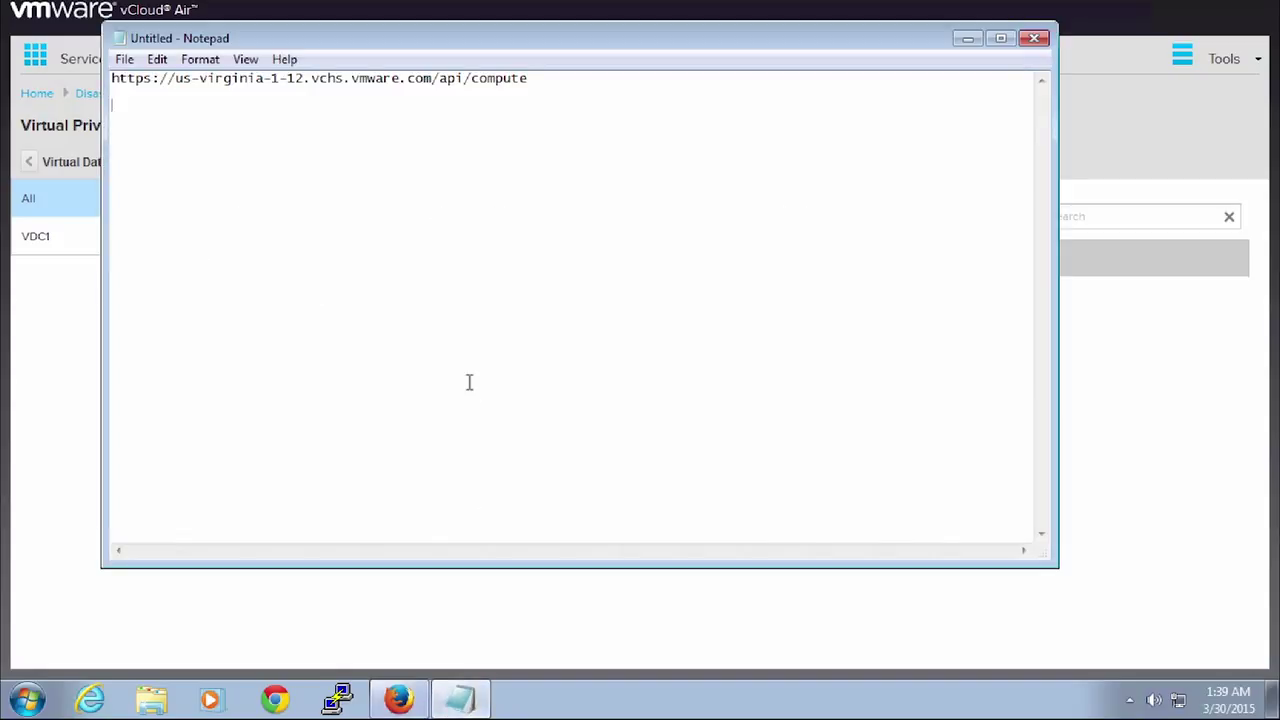
key("ctrl+v")
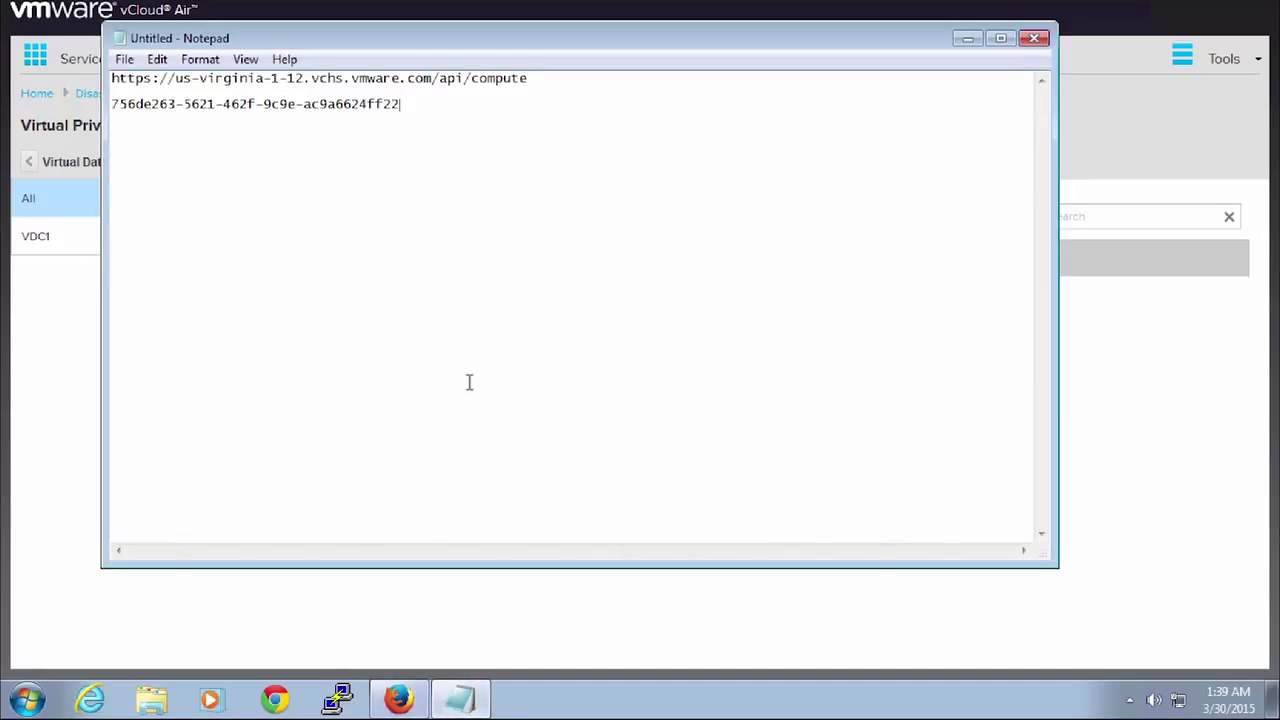
key("Return")
Step: In vSphere Web Client, open vSphere Replication management for vca01.lab.vchstm.org
left_click(57, 329)
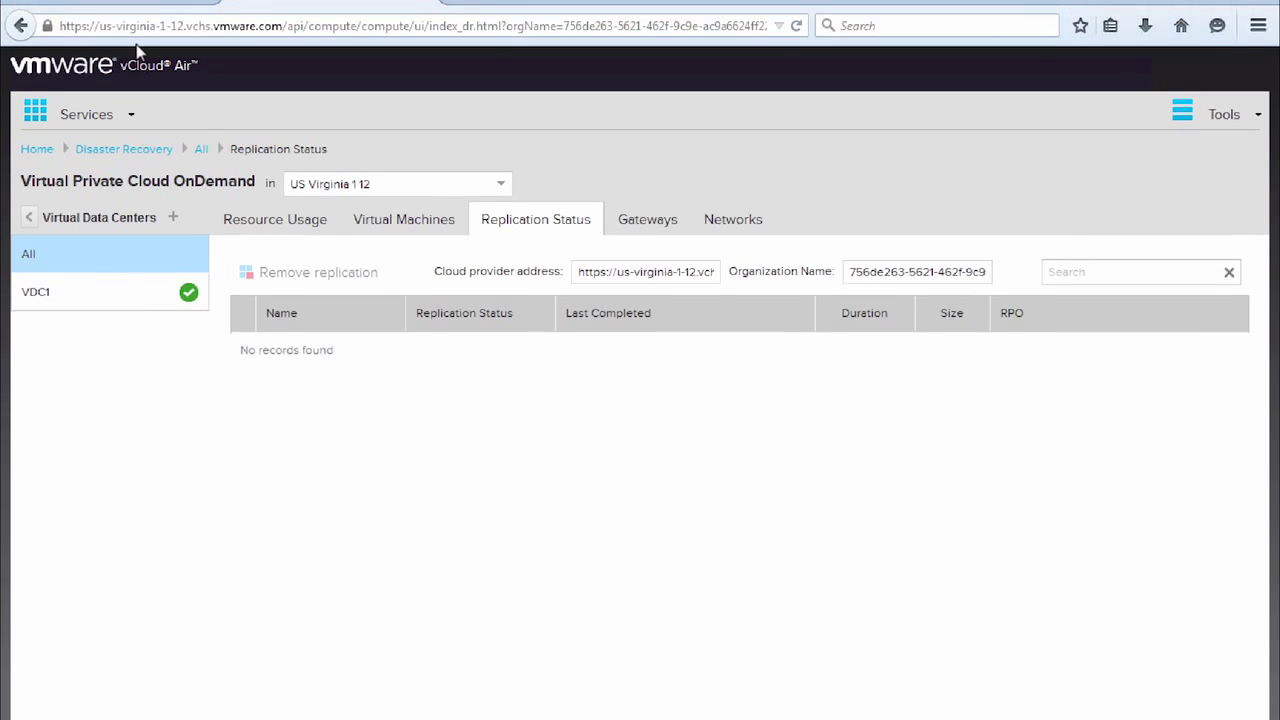
left_click(125, 20)
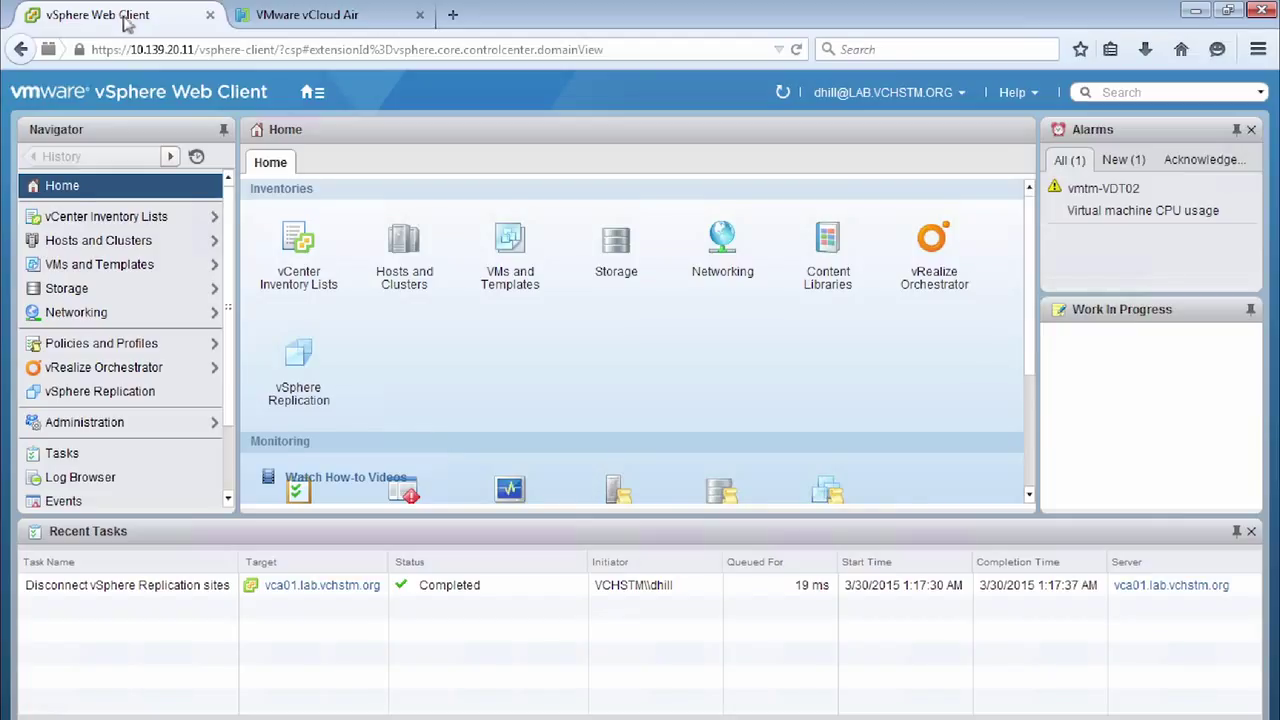
left_click(300, 397)
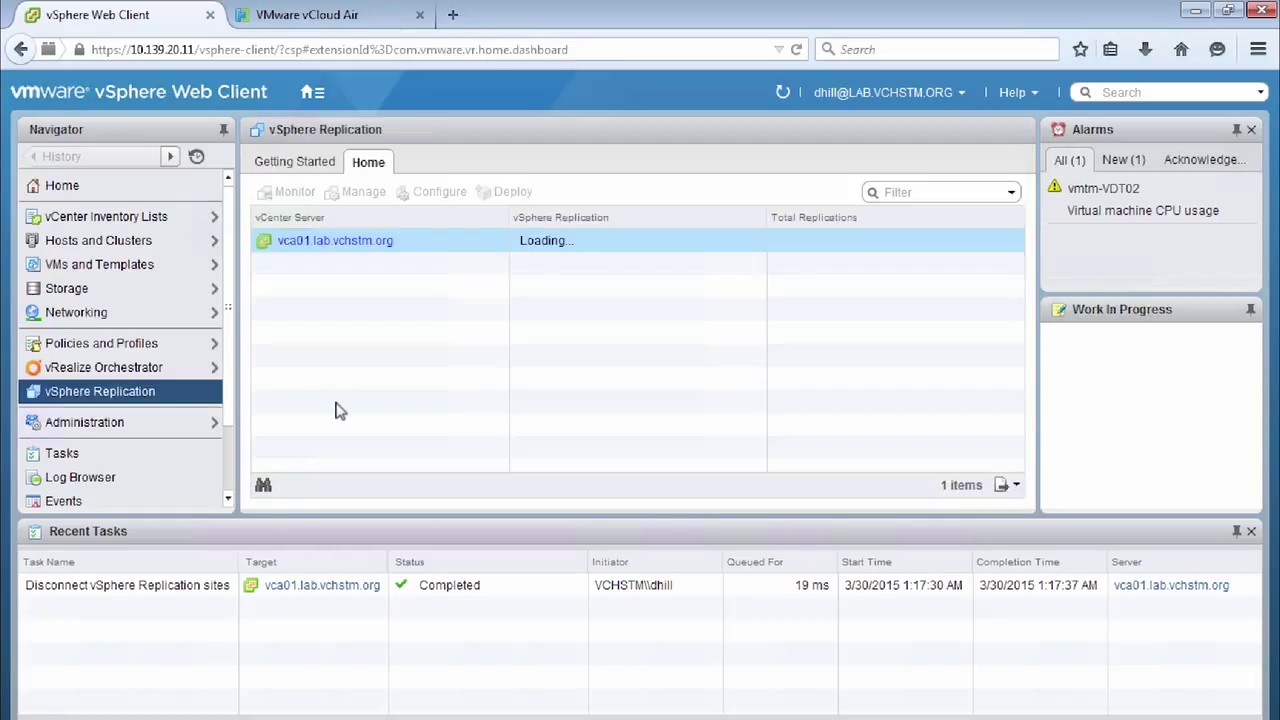
left_click(848, 243)
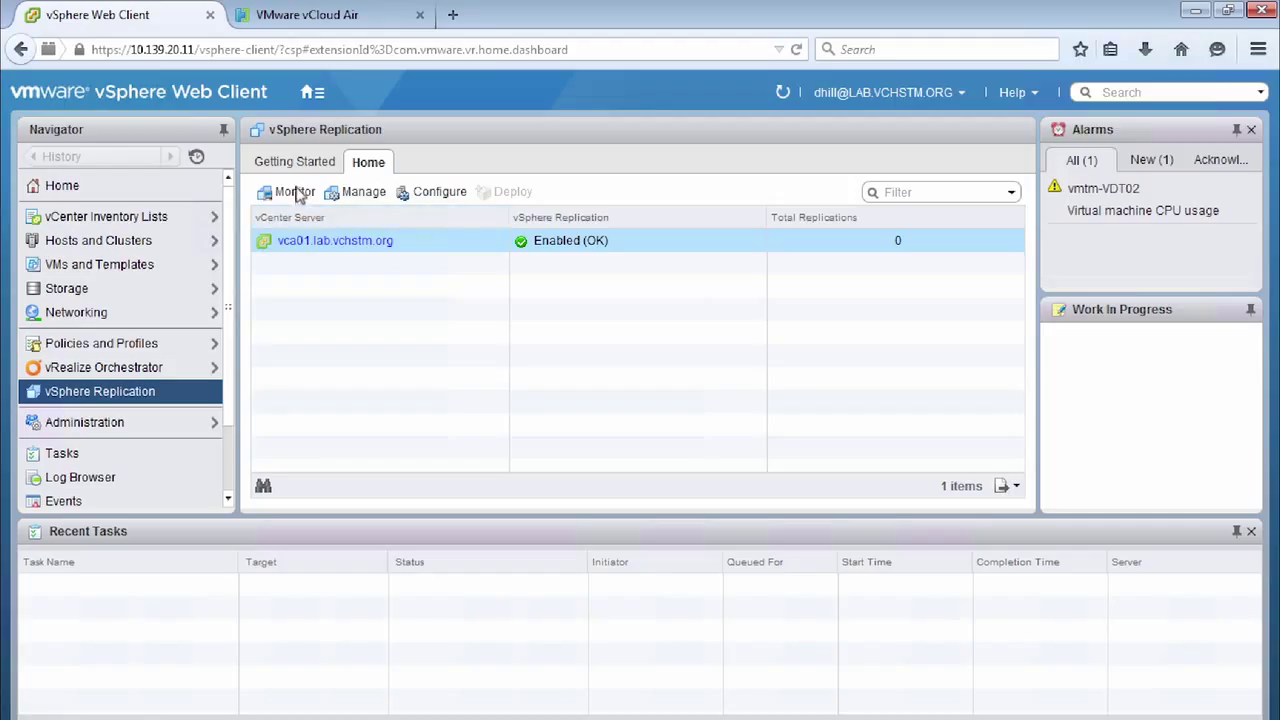
left_click(360, 193)
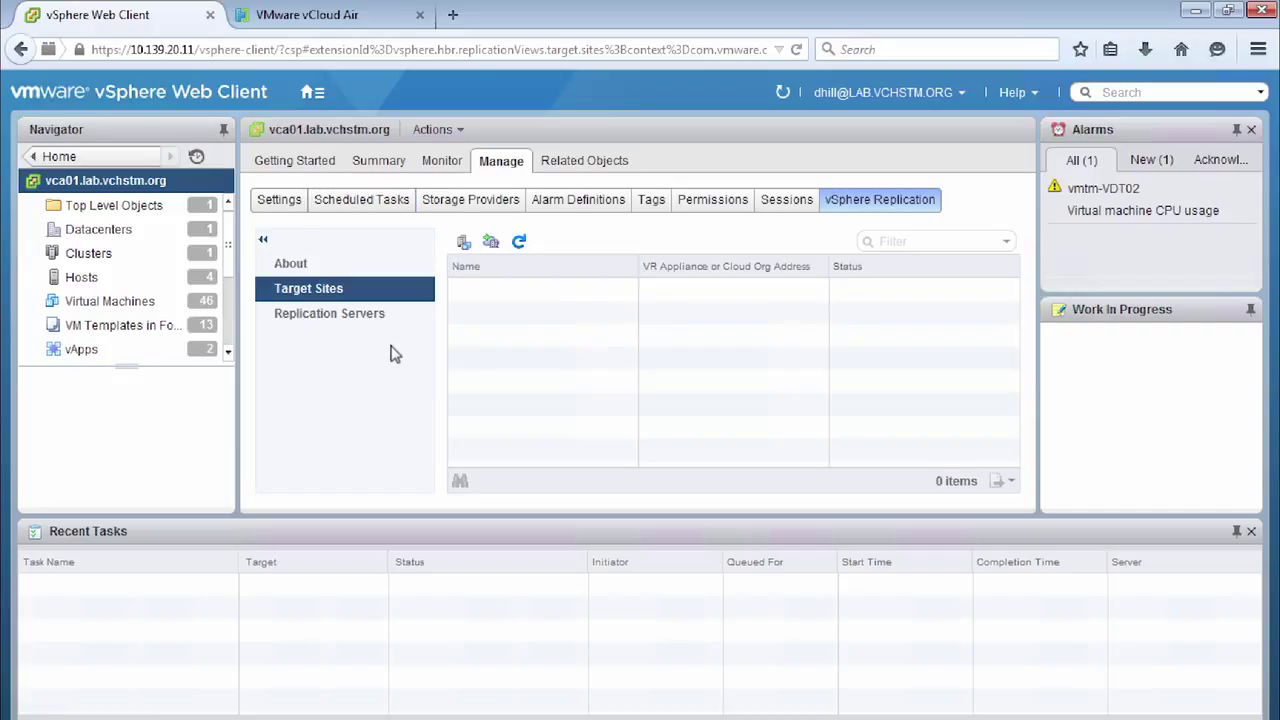
Step: Confirm the replication server is connected, then start connecting a cloud provider target site
left_click(335, 316)
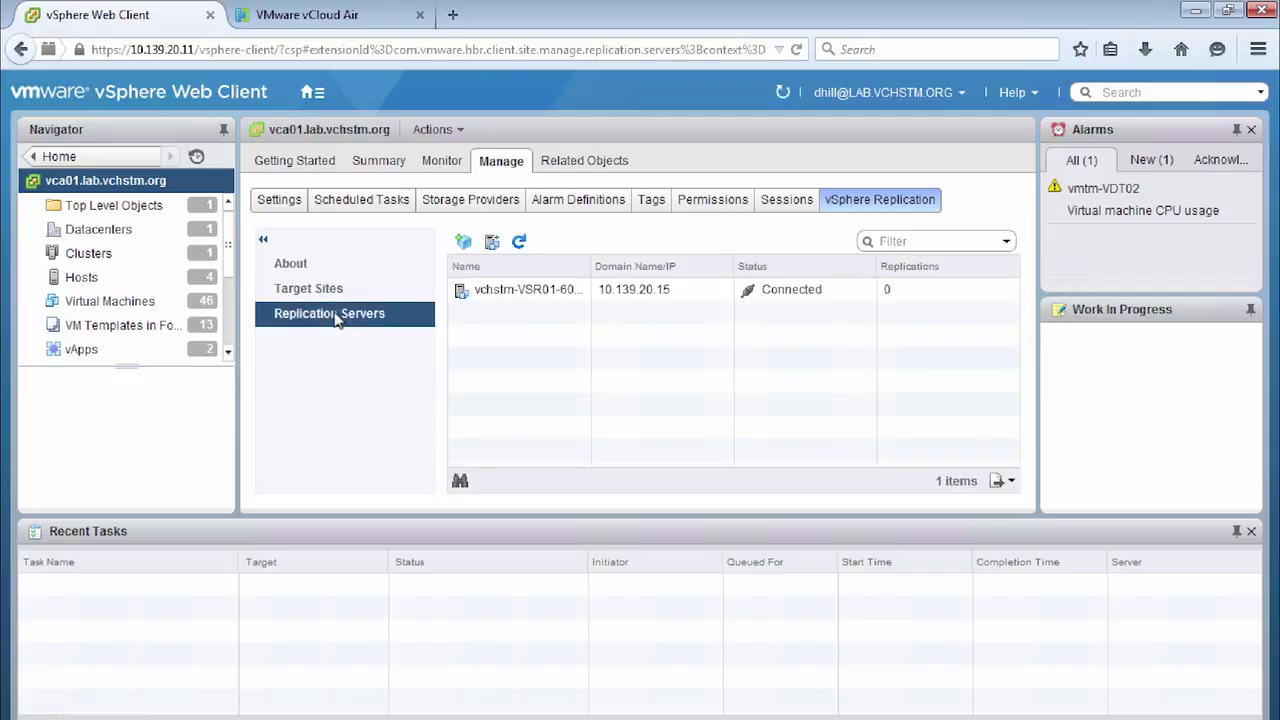
left_click(618, 302)
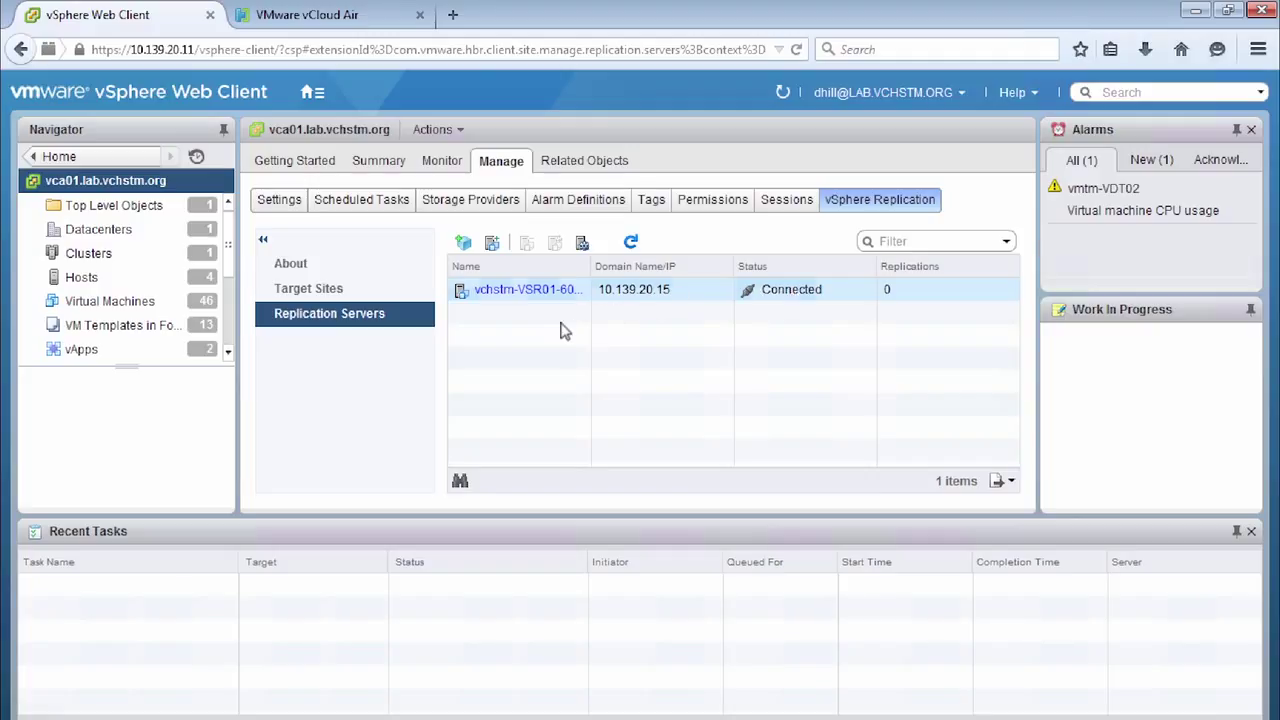
left_click(305, 291)
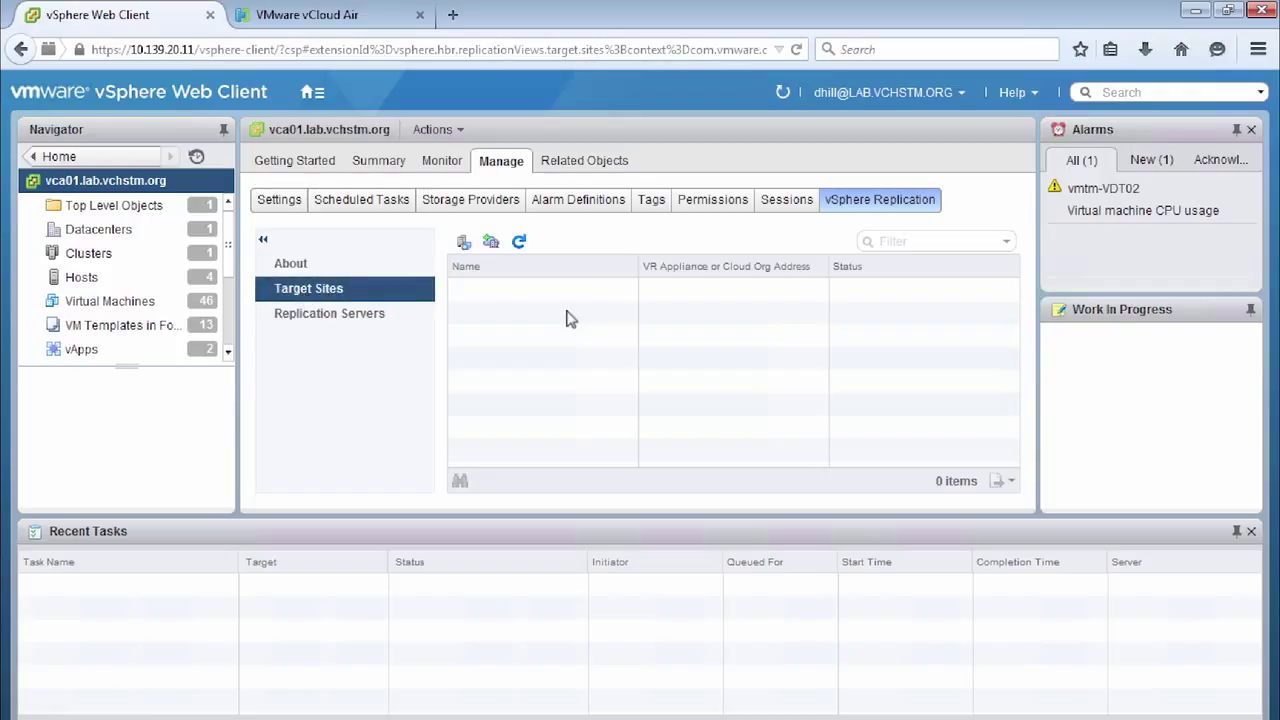
left_click(490, 244)
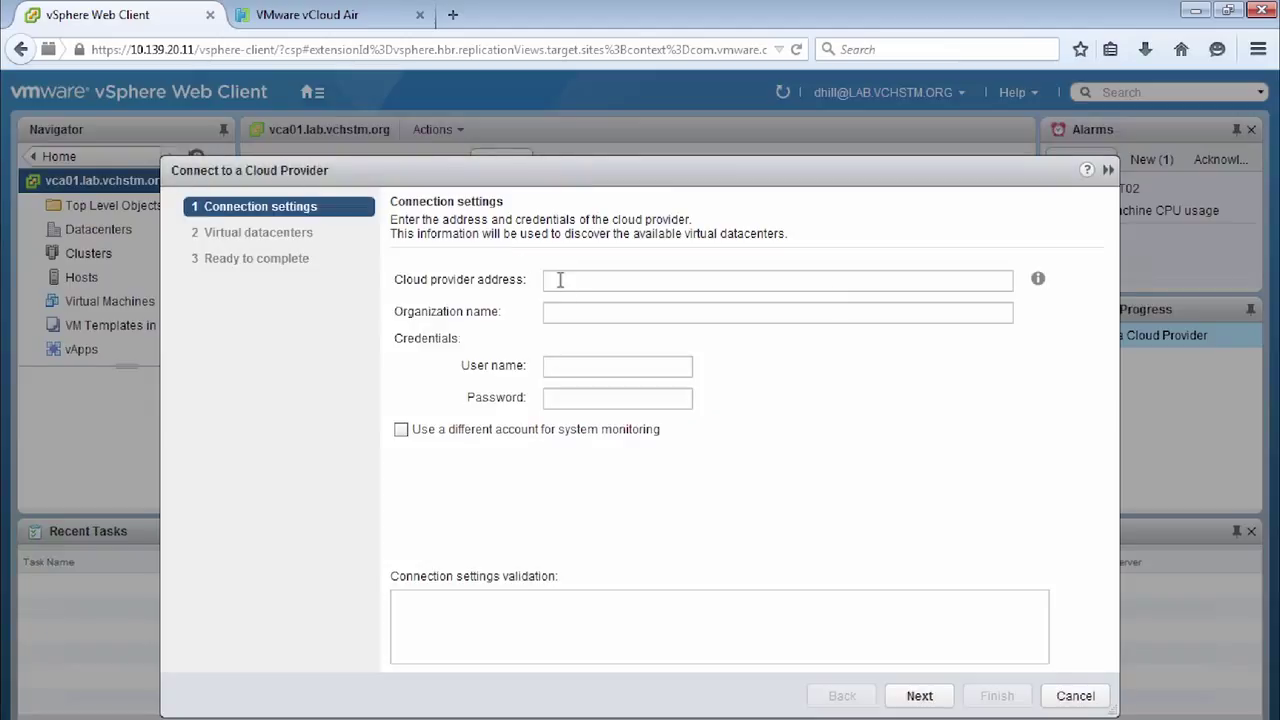
Step: Paste the saved cloud provider address from Notepad into the connection form
left_click(560, 280)
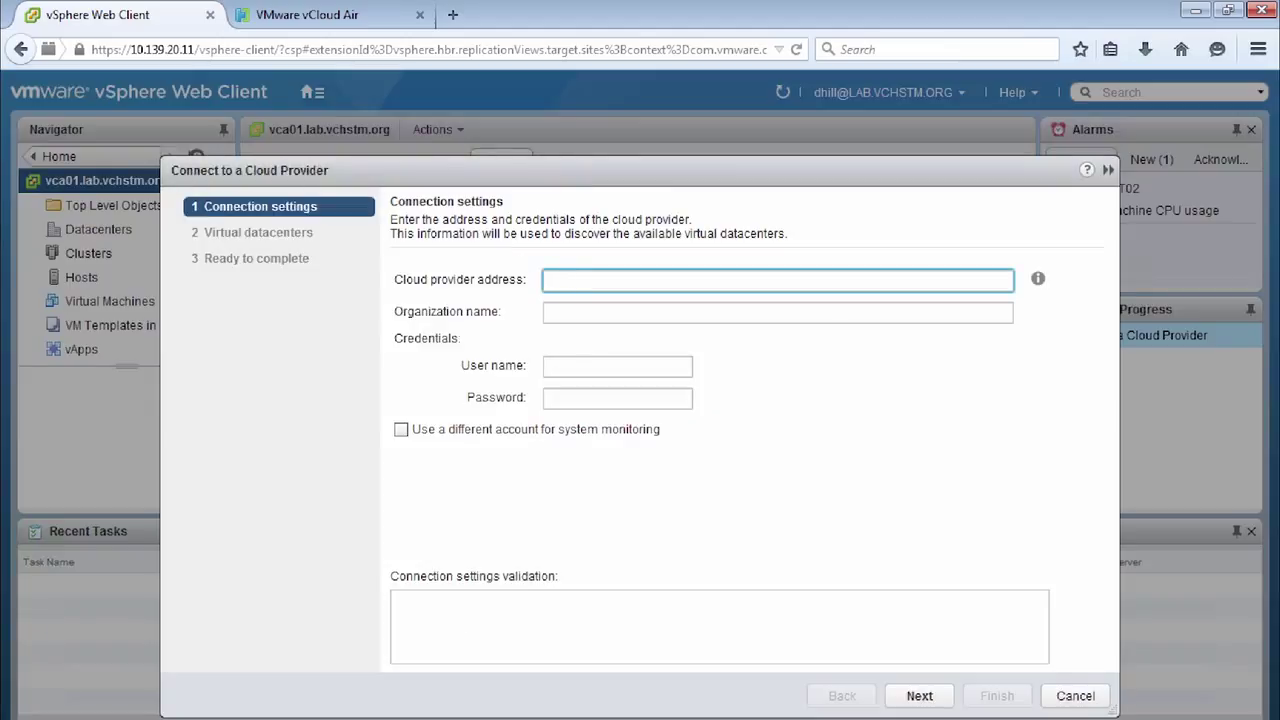
left_click(470, 716)
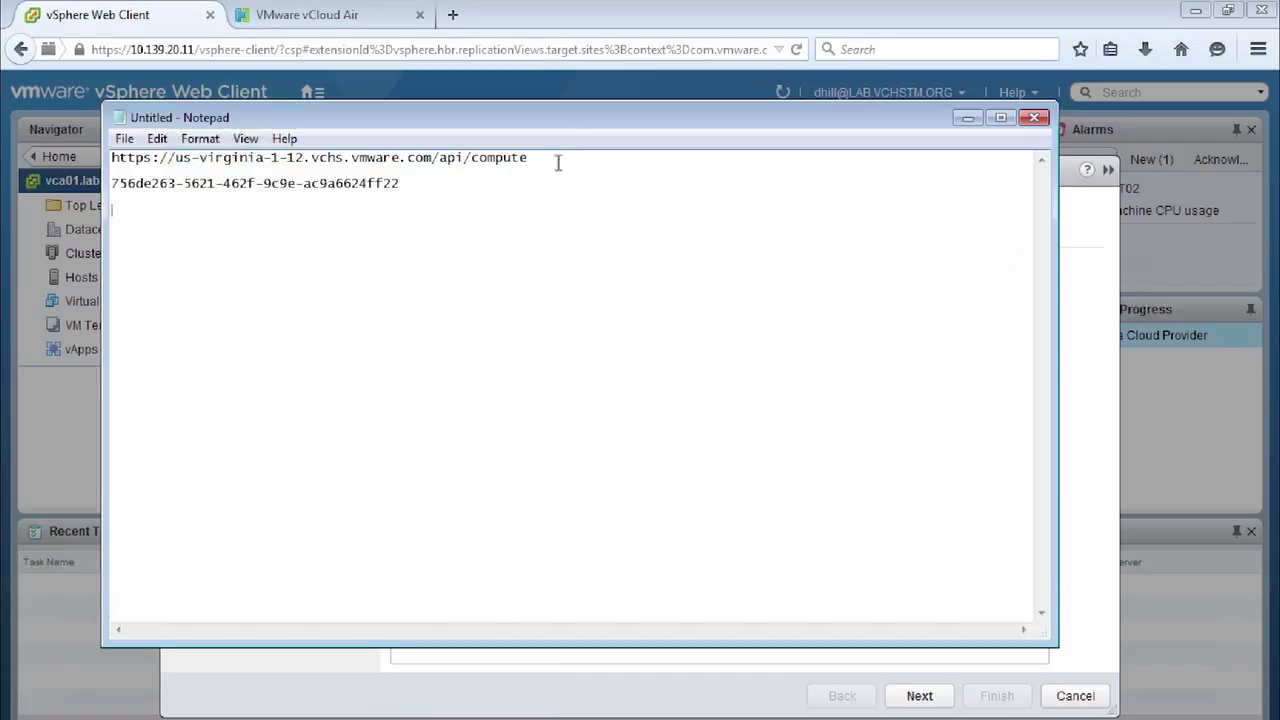
left_click_drag(547, 158, 91, 157)
key("ctrl+c")
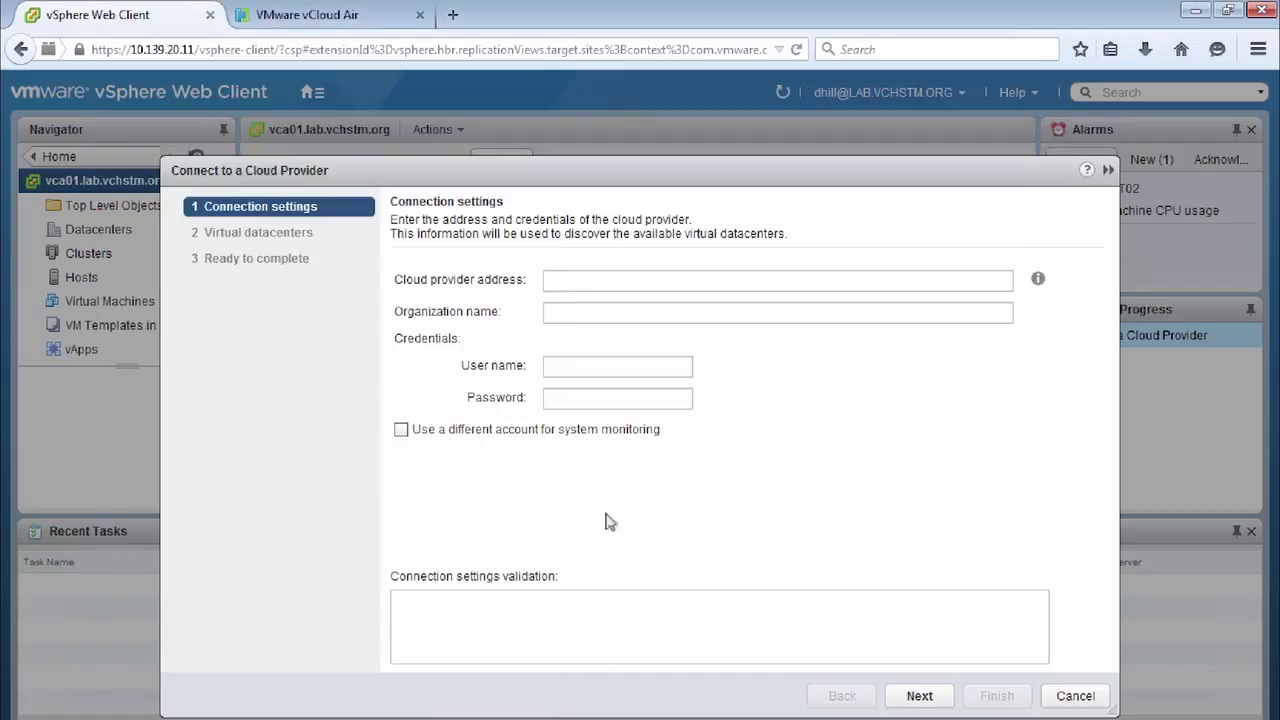
left_click(590, 698)
left_click(555, 282)
key("ctrl+v")
Step: Paste the saved organization ID into the Organization name field
left_click(583, 310)
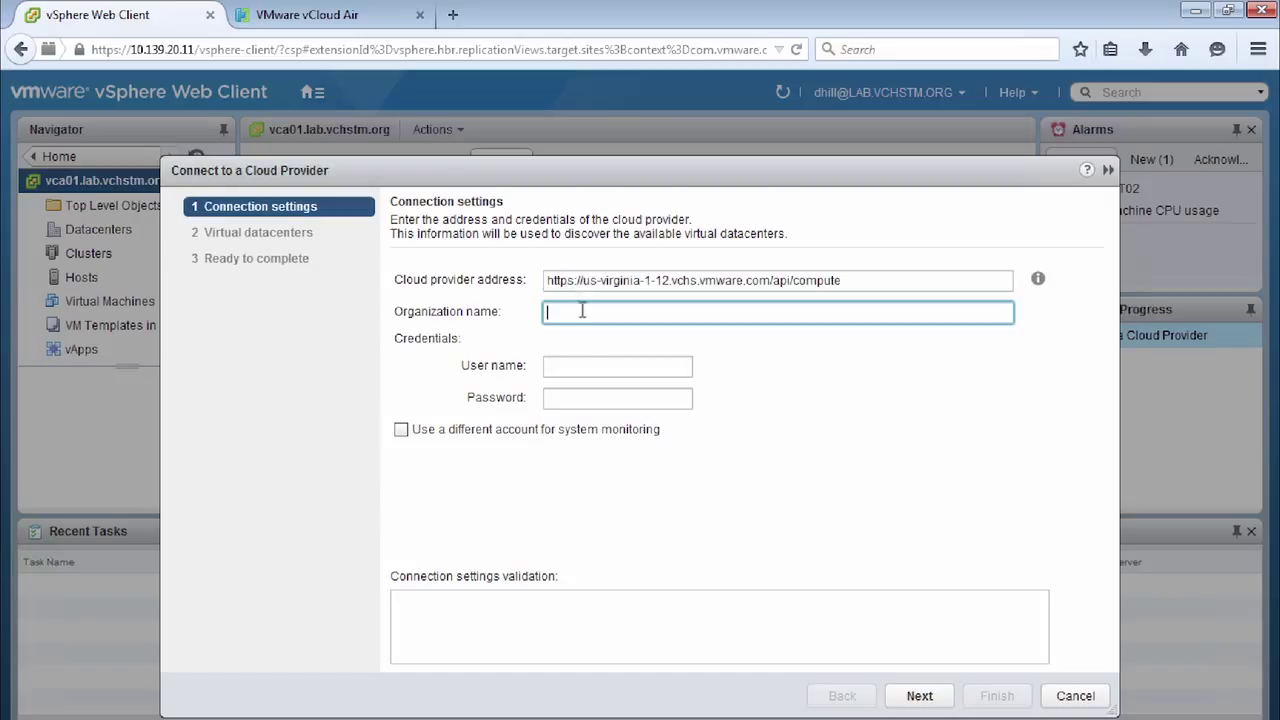
key("alt+Tab")
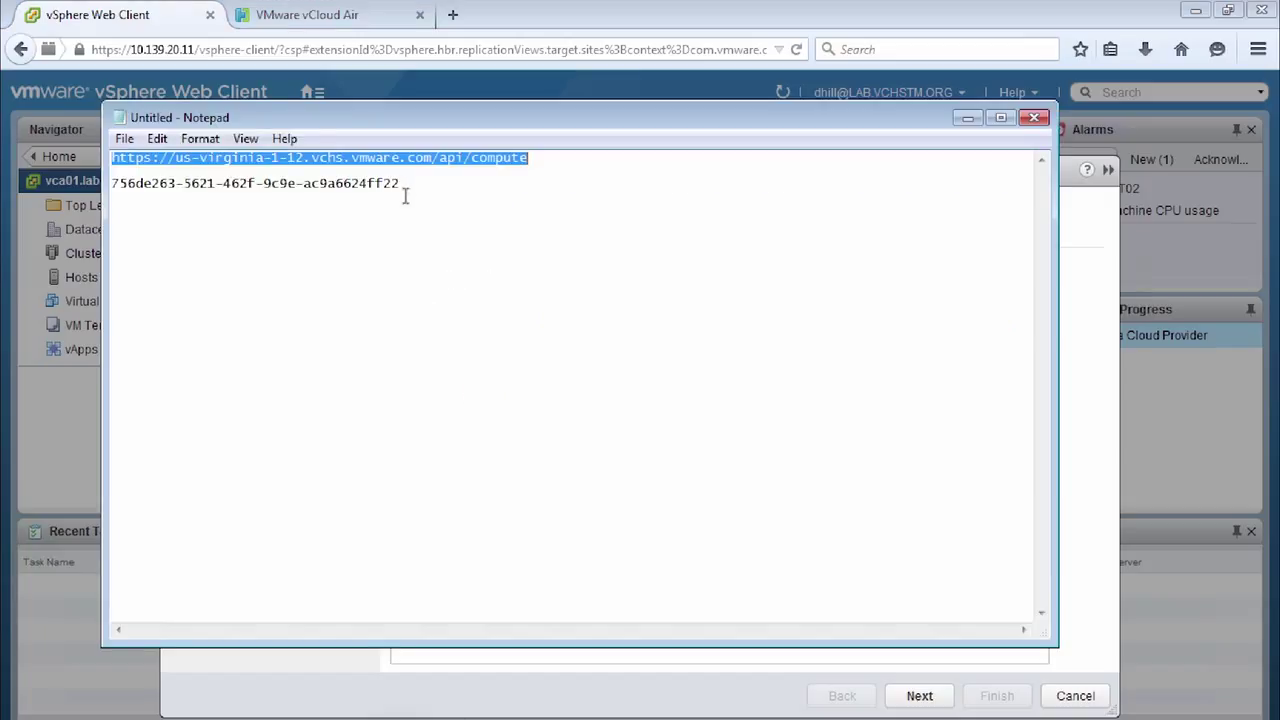
left_click_drag(400, 184, 110, 184)
key("ctrl+c")
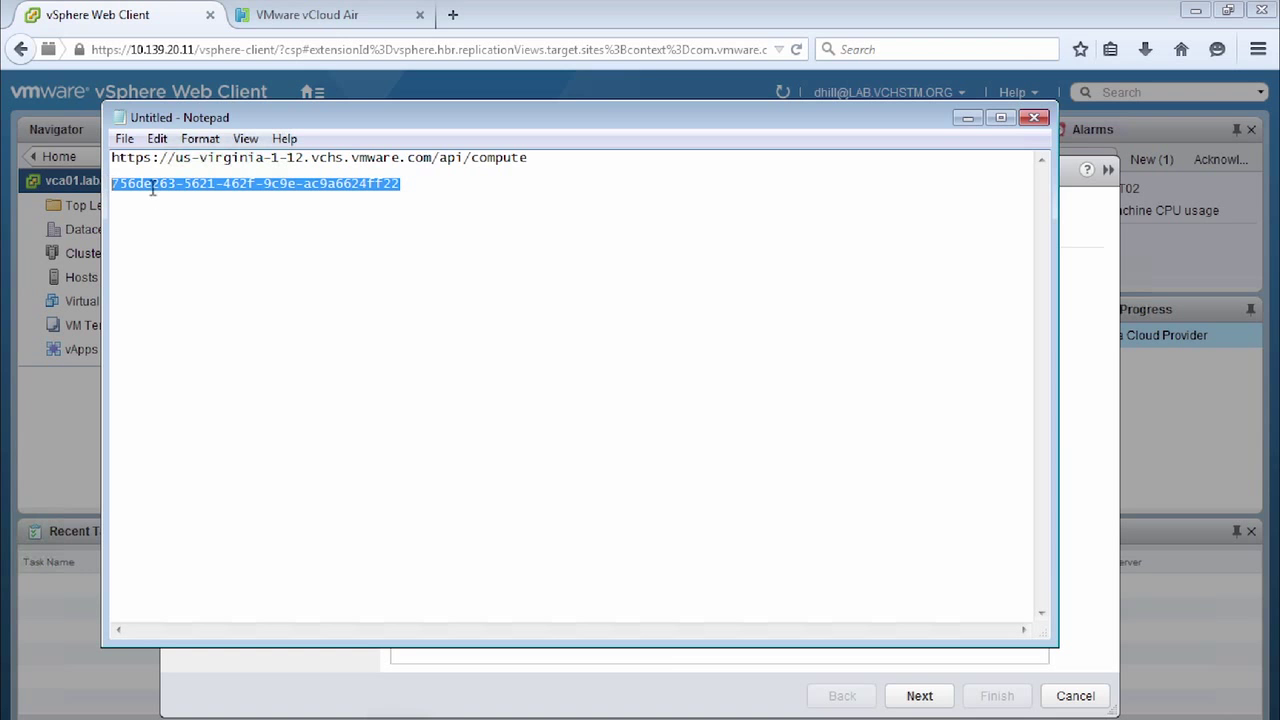
left_click(650, 683)
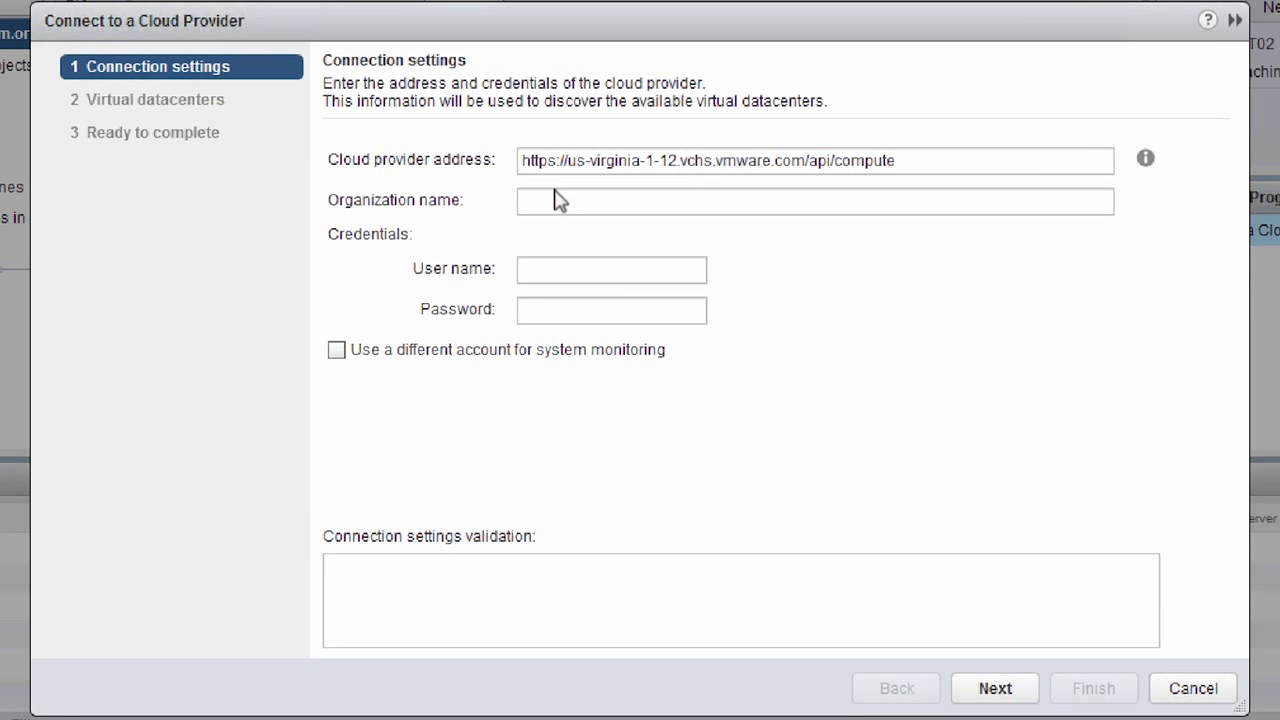
left_click(557, 310)
key("ctrl+v")
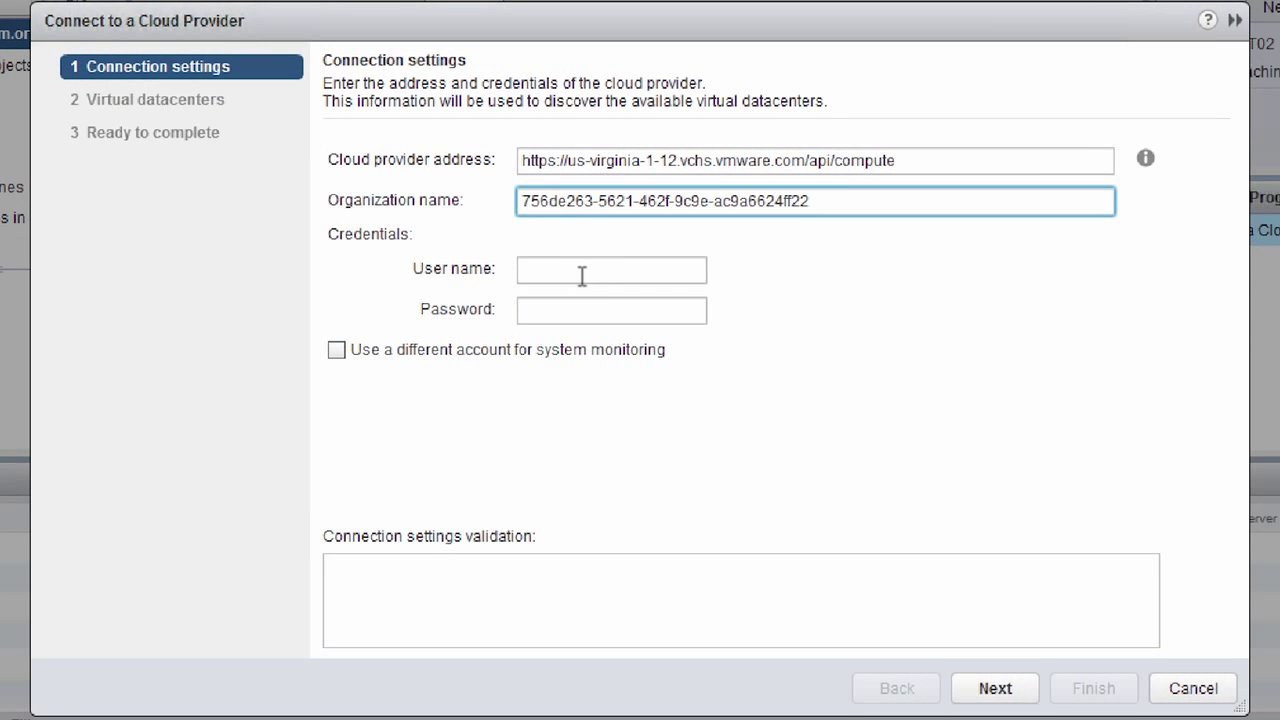
Step: Enter the account user name and password, authenticate, and choose VDC1 as the virtual datacenter
left_click(585, 273)
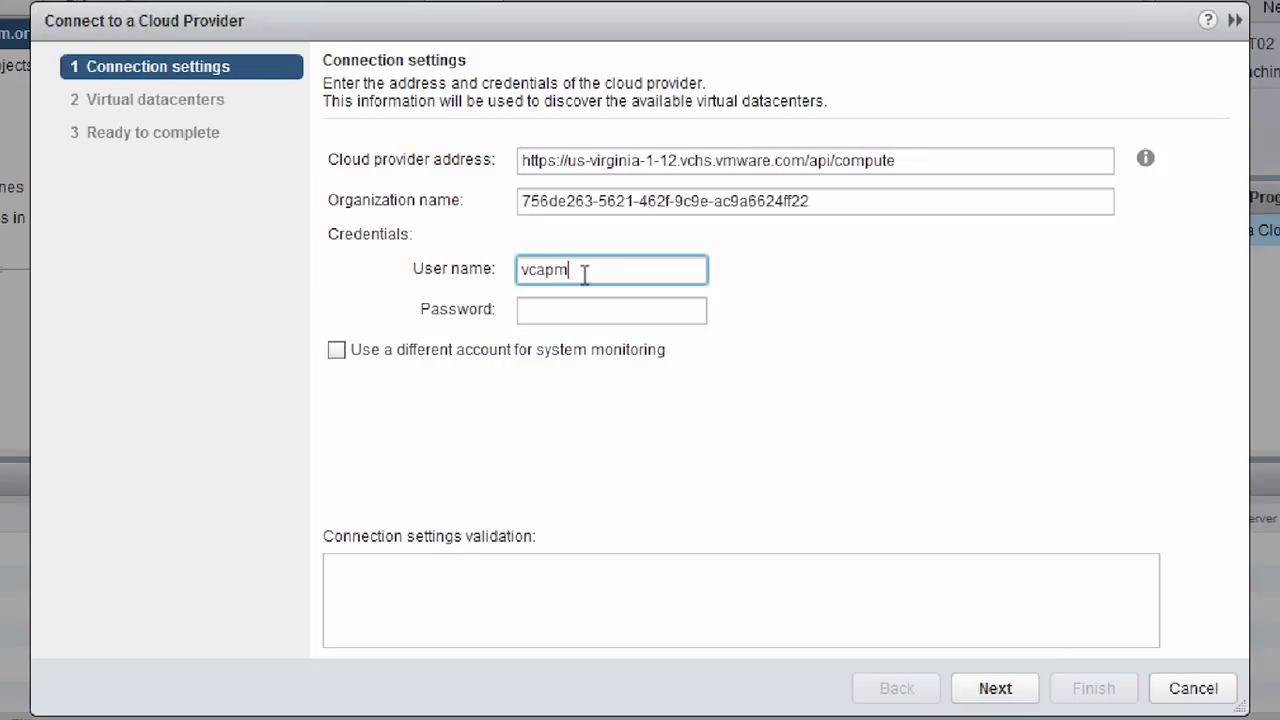
key("Tab")
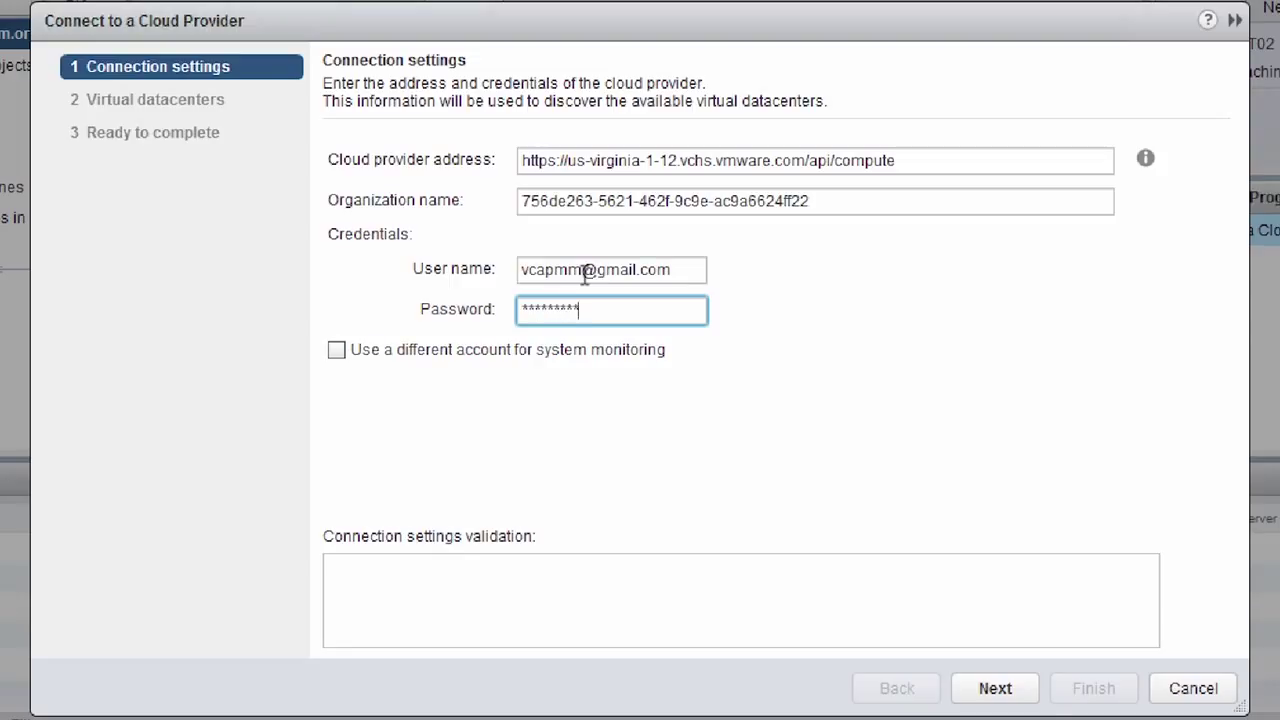
left_click(1014, 690)
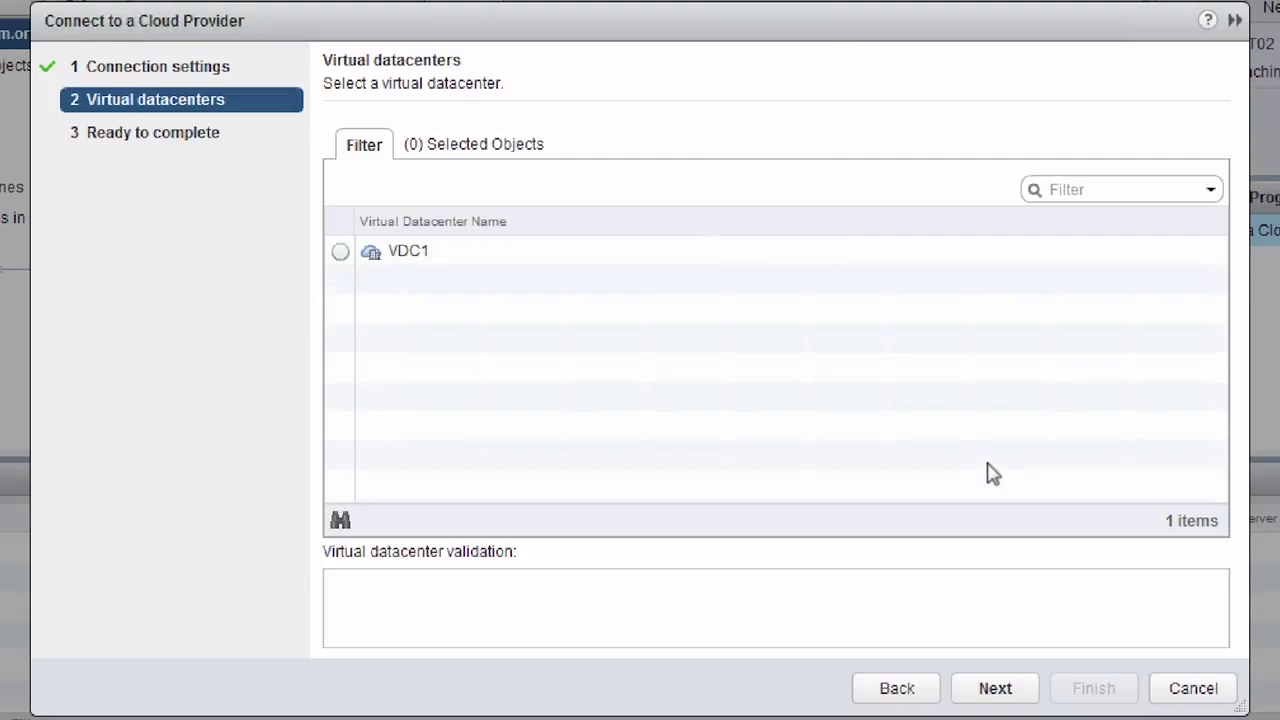
left_click(340, 252)
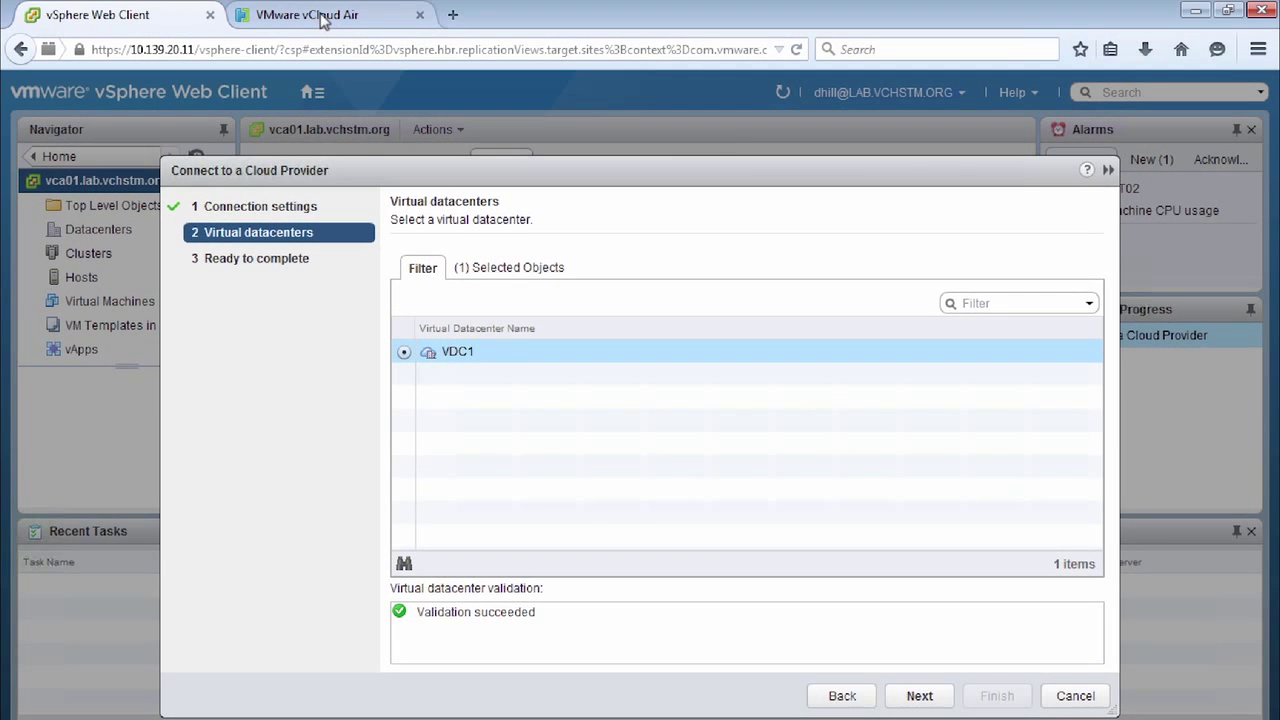
left_click(323, 22)
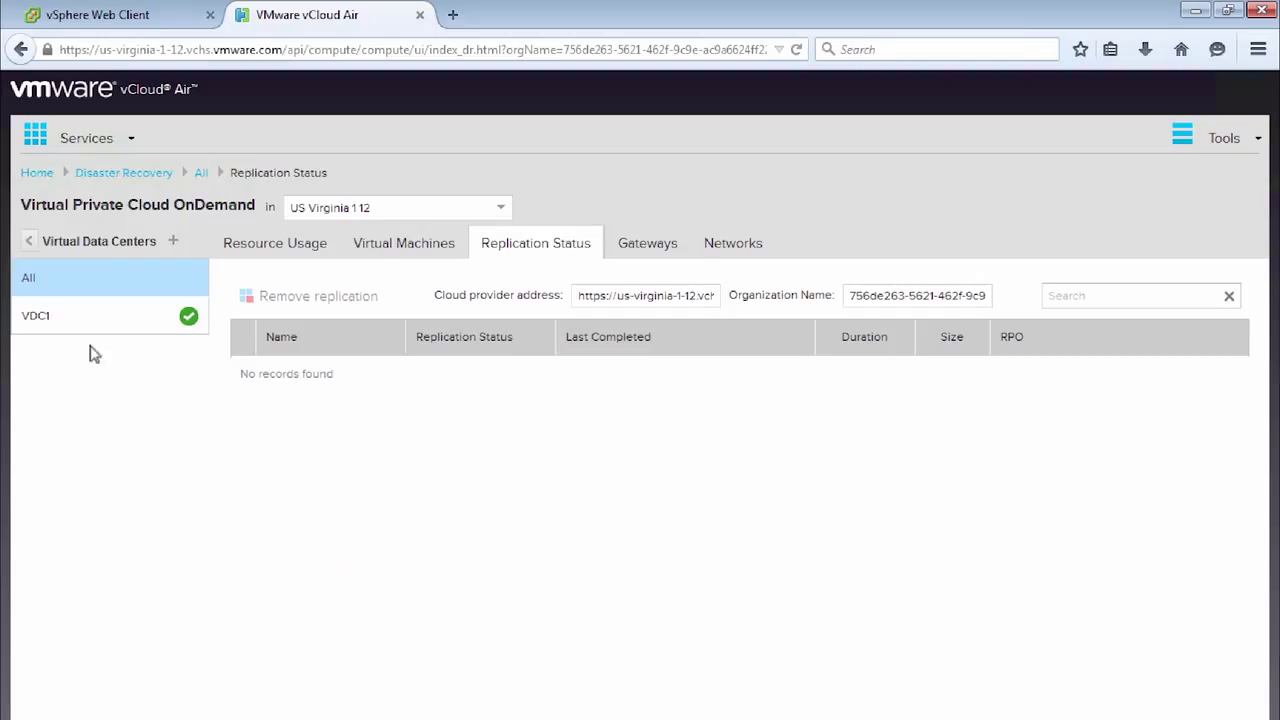
left_click(40, 320)
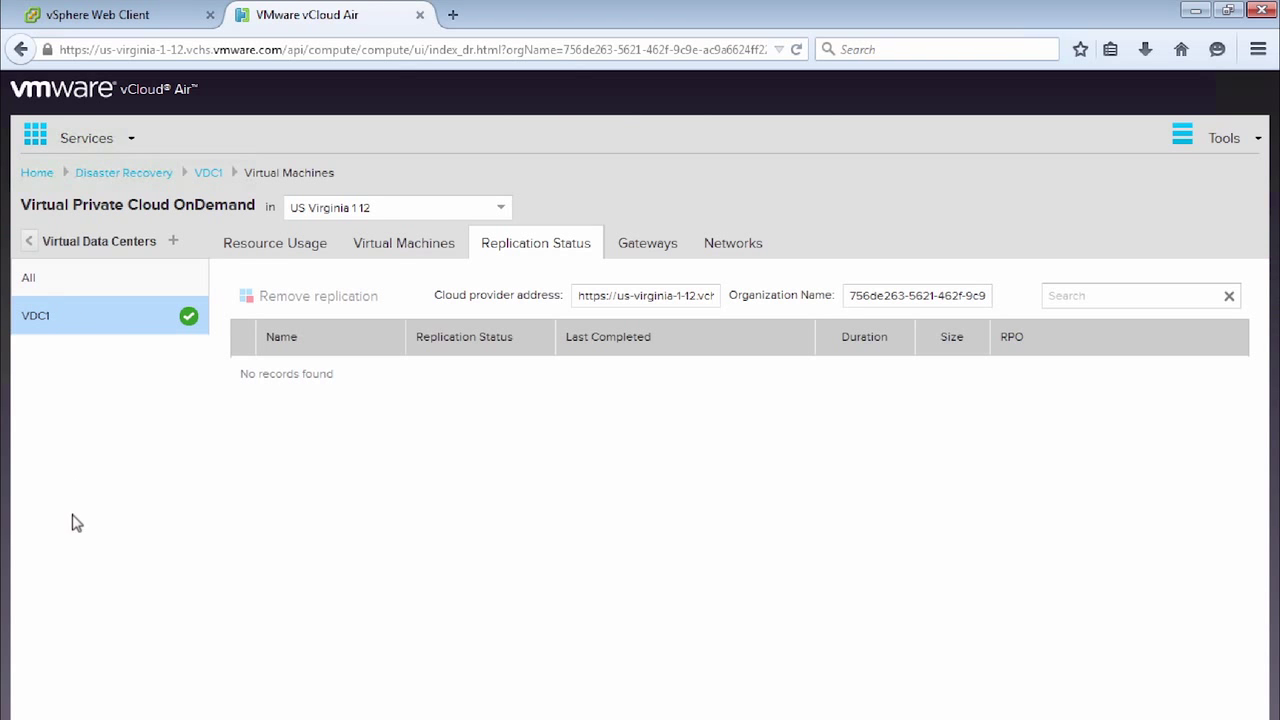
left_click(140, 17)
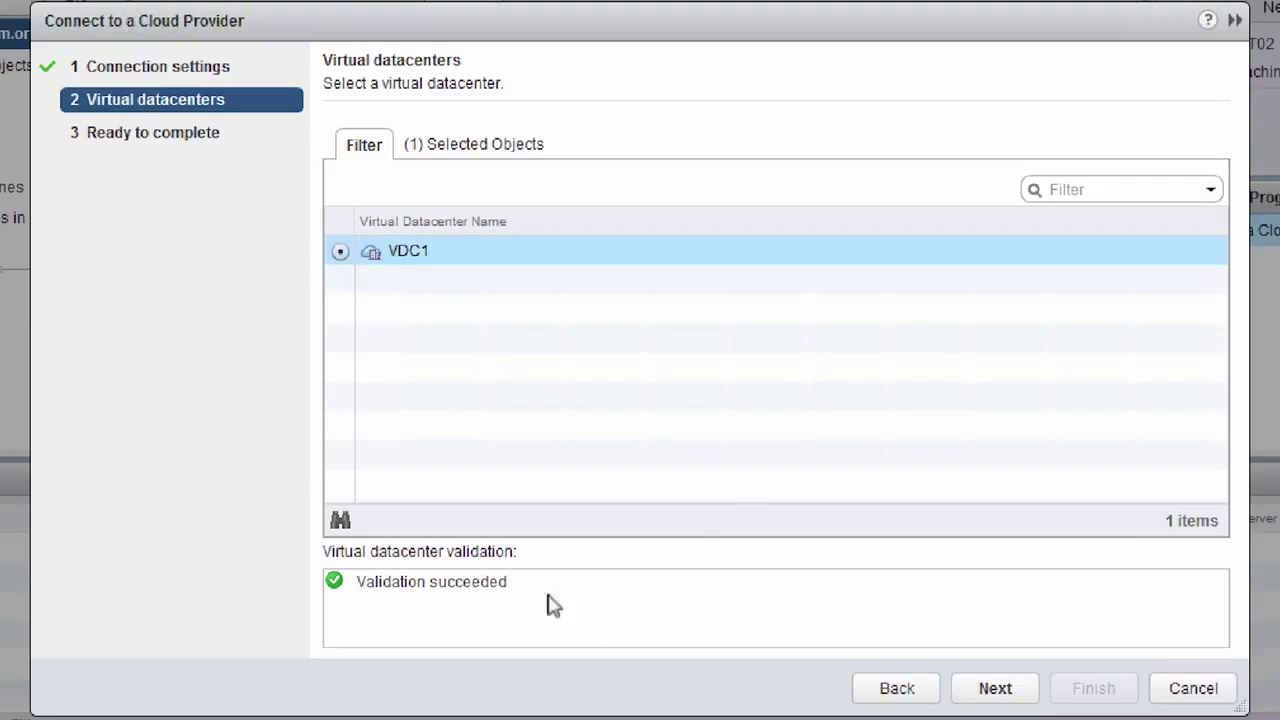
Step: Review the Ready to complete summary and finish adding VDC1 as a replication target site
left_click(990, 689)
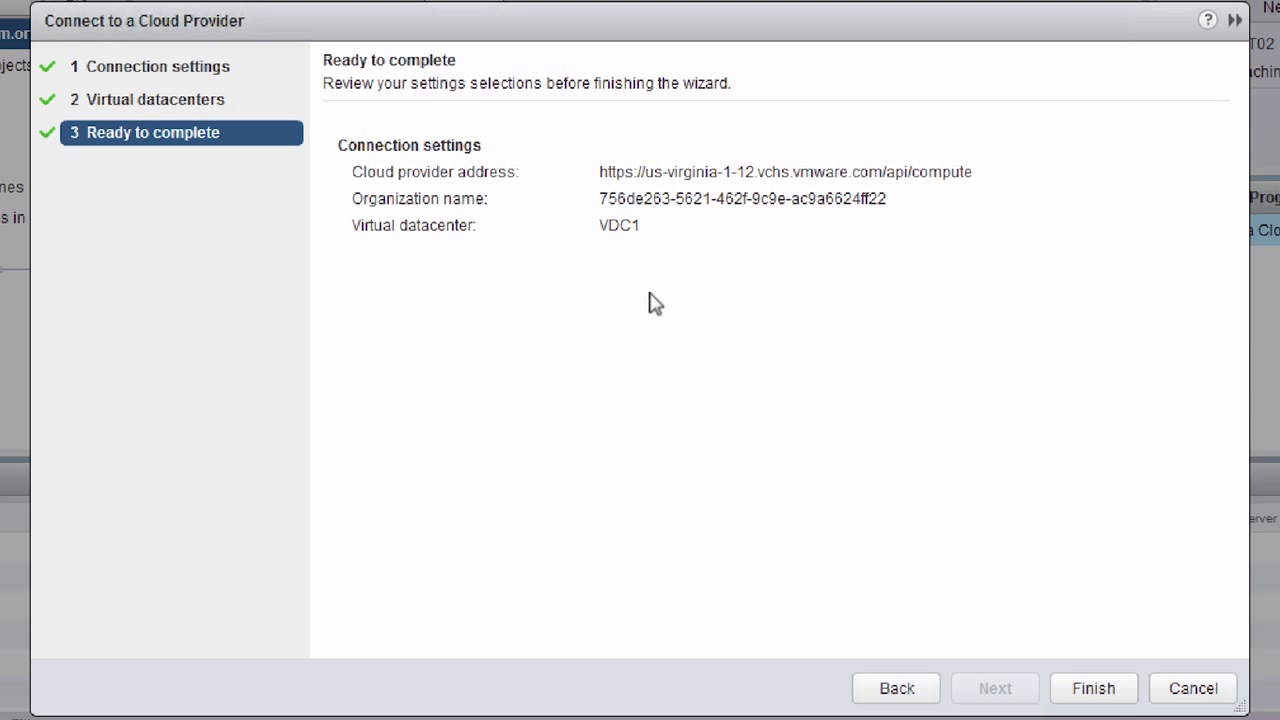
left_click(1098, 690)
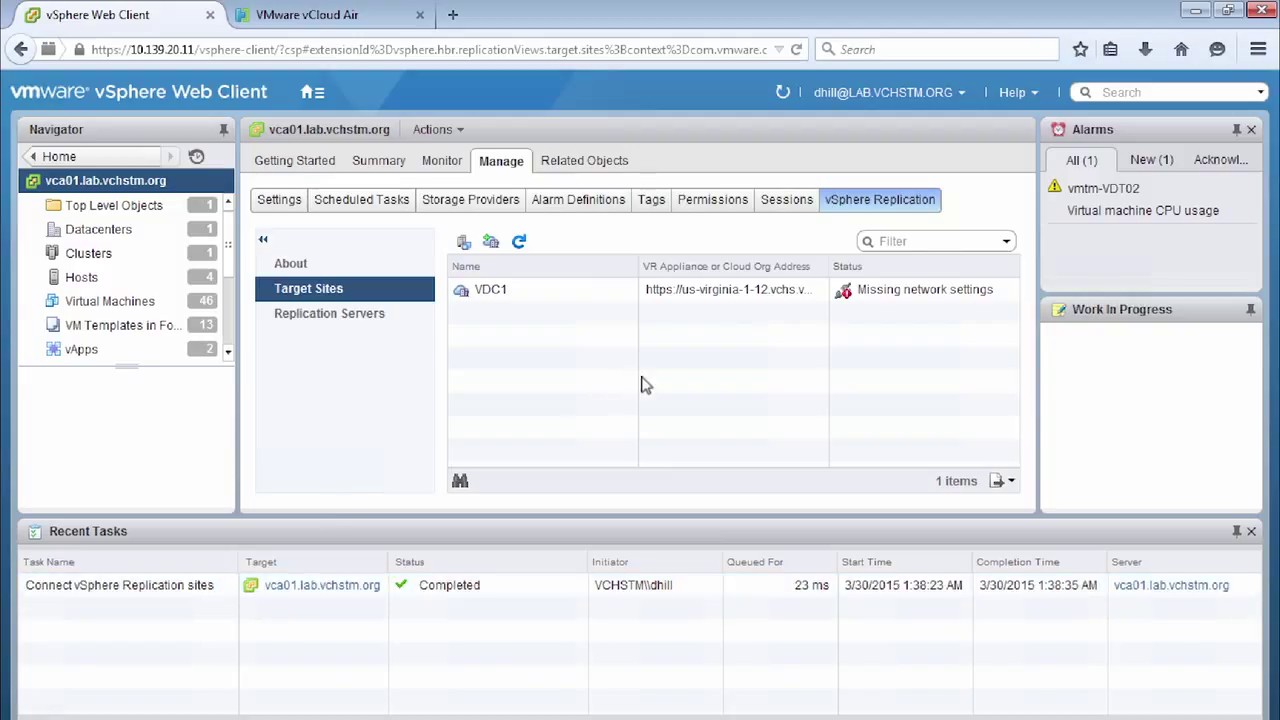
left_click(502, 294)
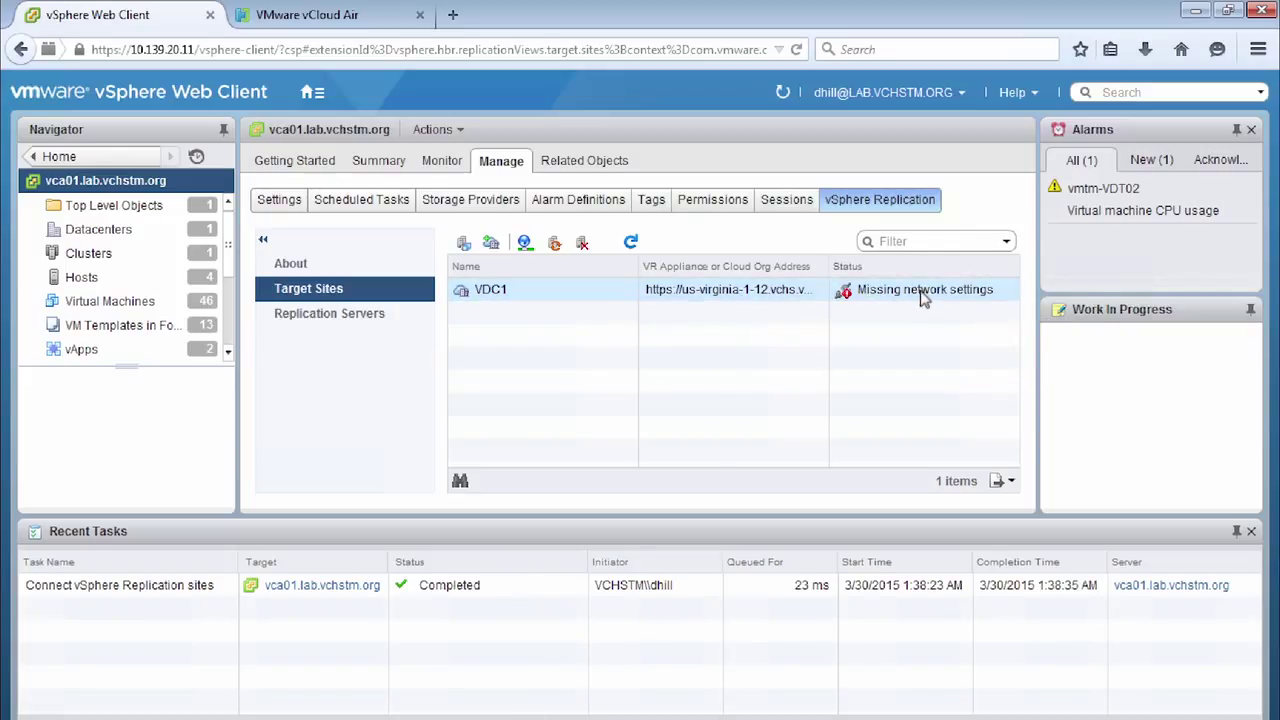
mouse_move(922, 298)
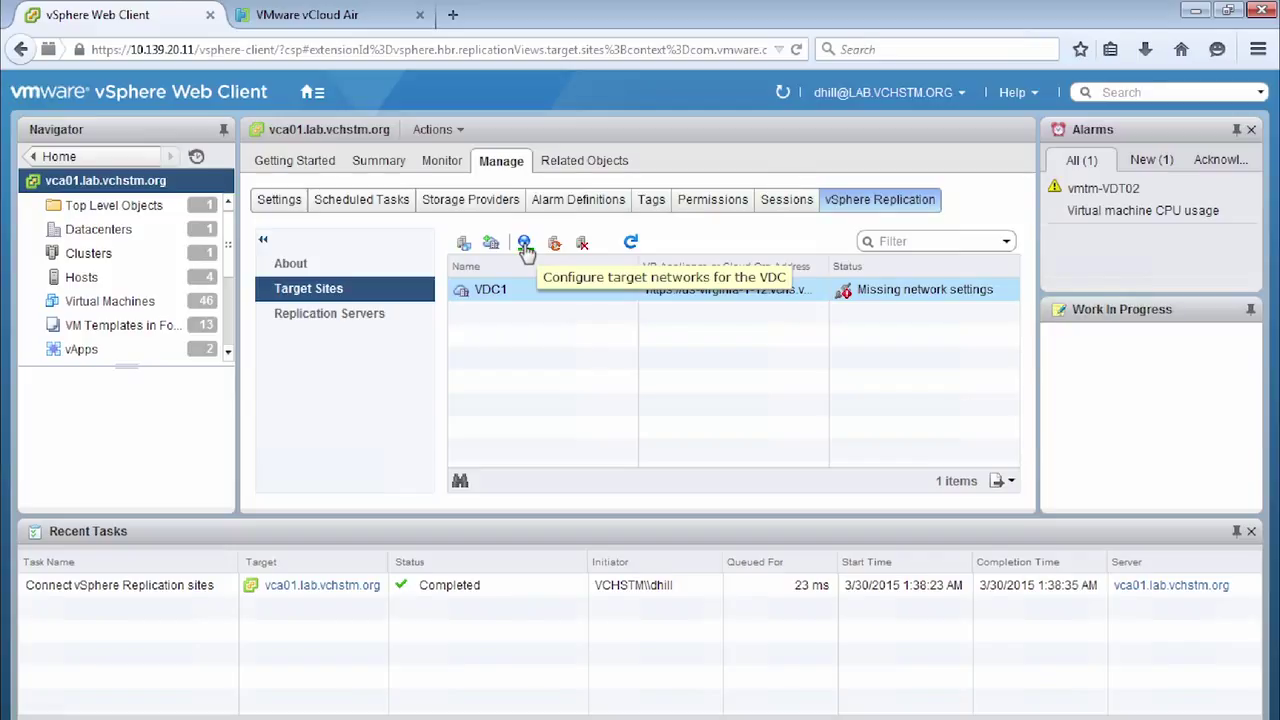
Step: Set VDC1's recovery network to RECOVERY_NETWORK and test network to TEST_NETWORK
left_click(525, 245)
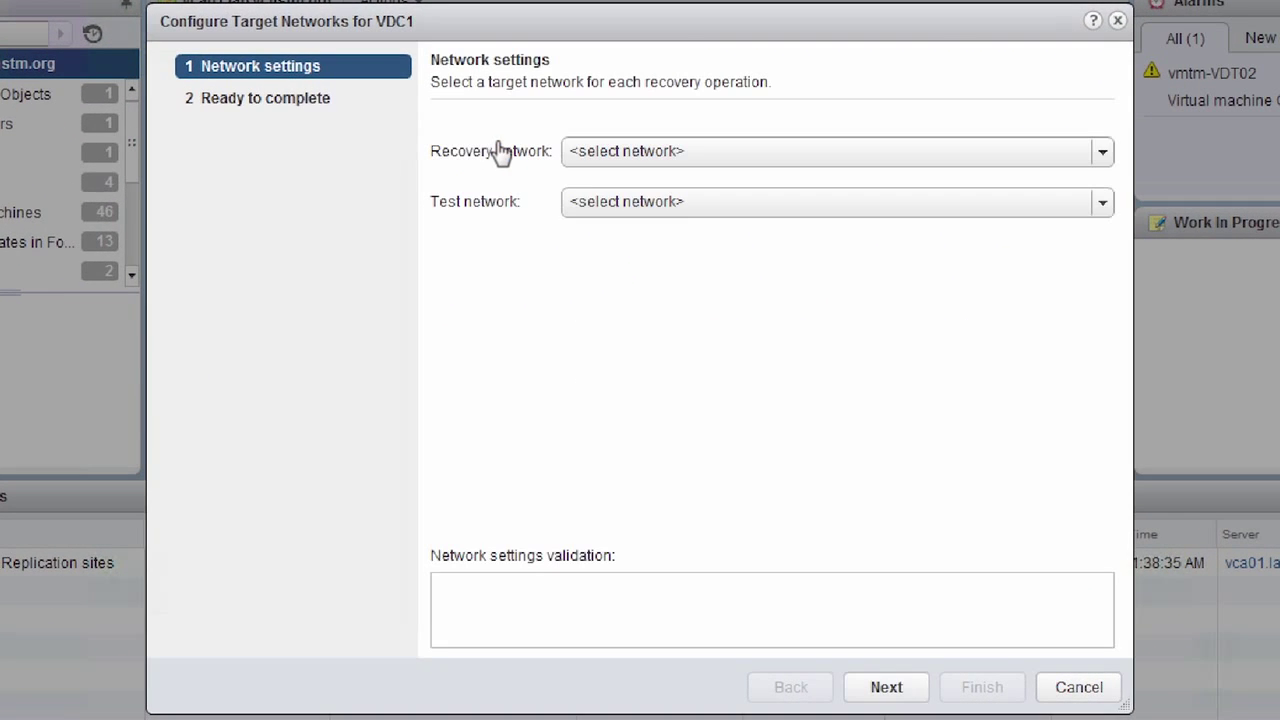
left_click(734, 158)
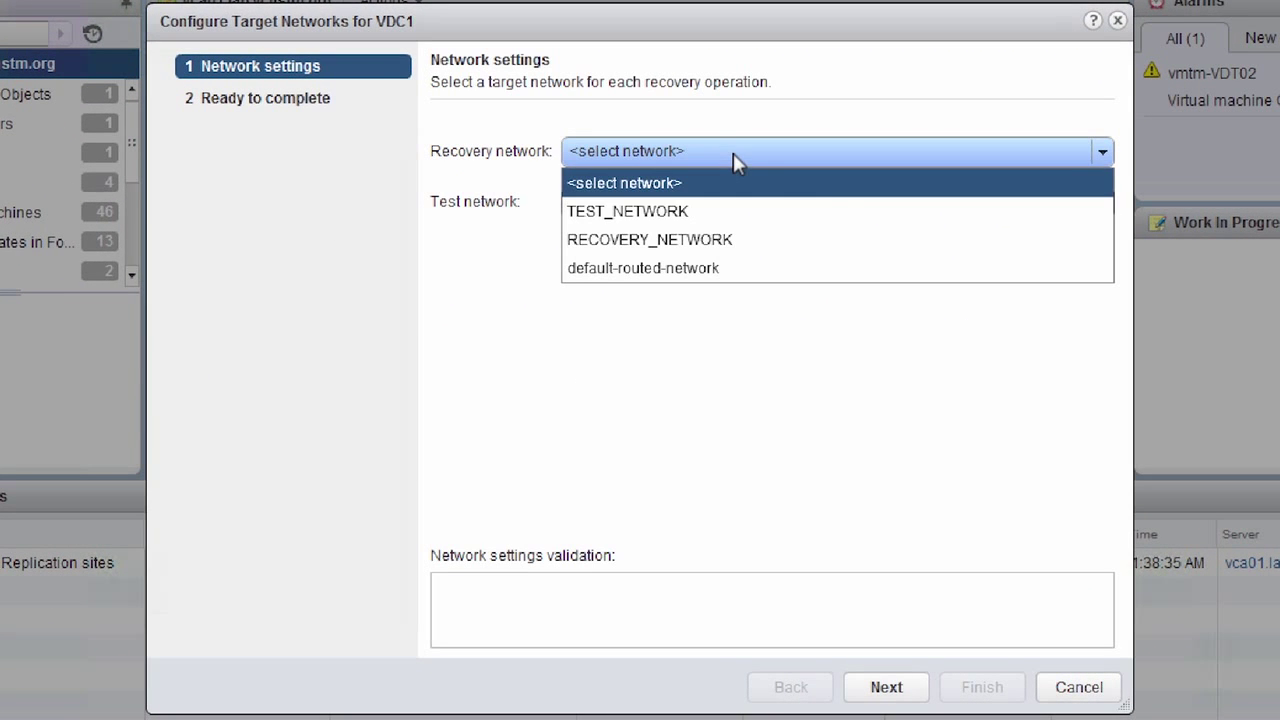
left_click(847, 247)
left_click(731, 209)
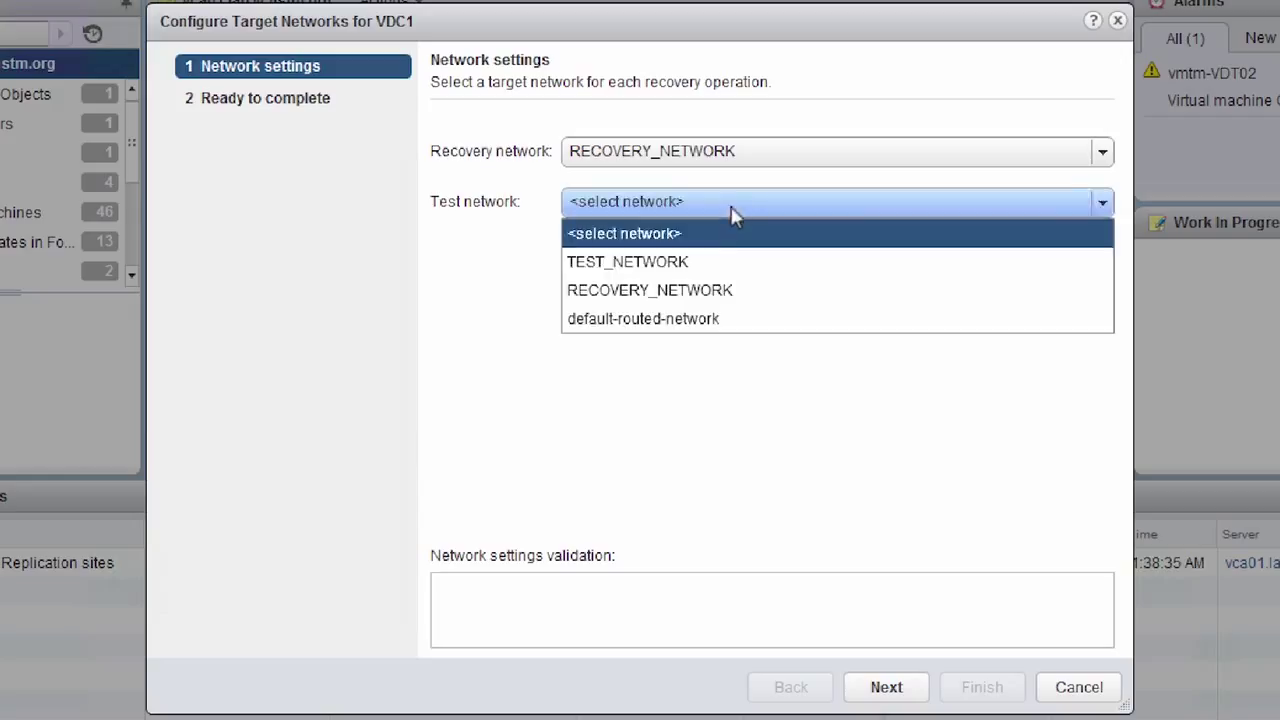
left_click(702, 266)
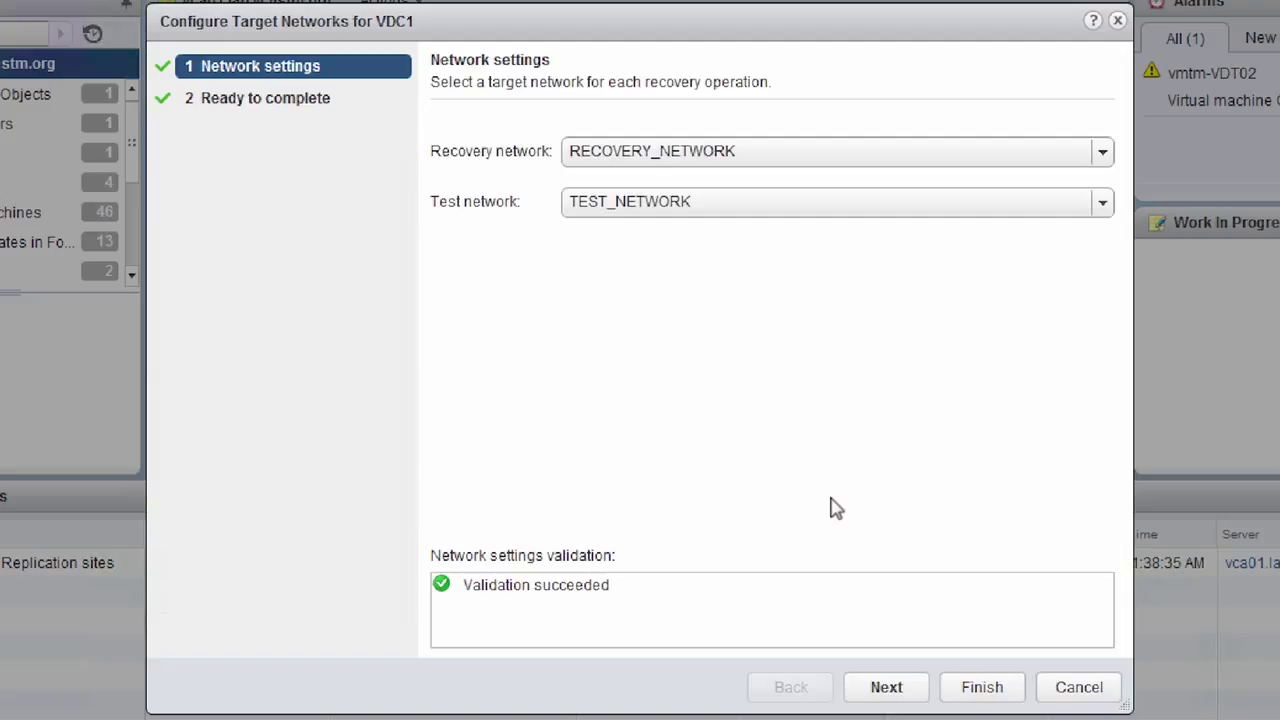
left_click(898, 687)
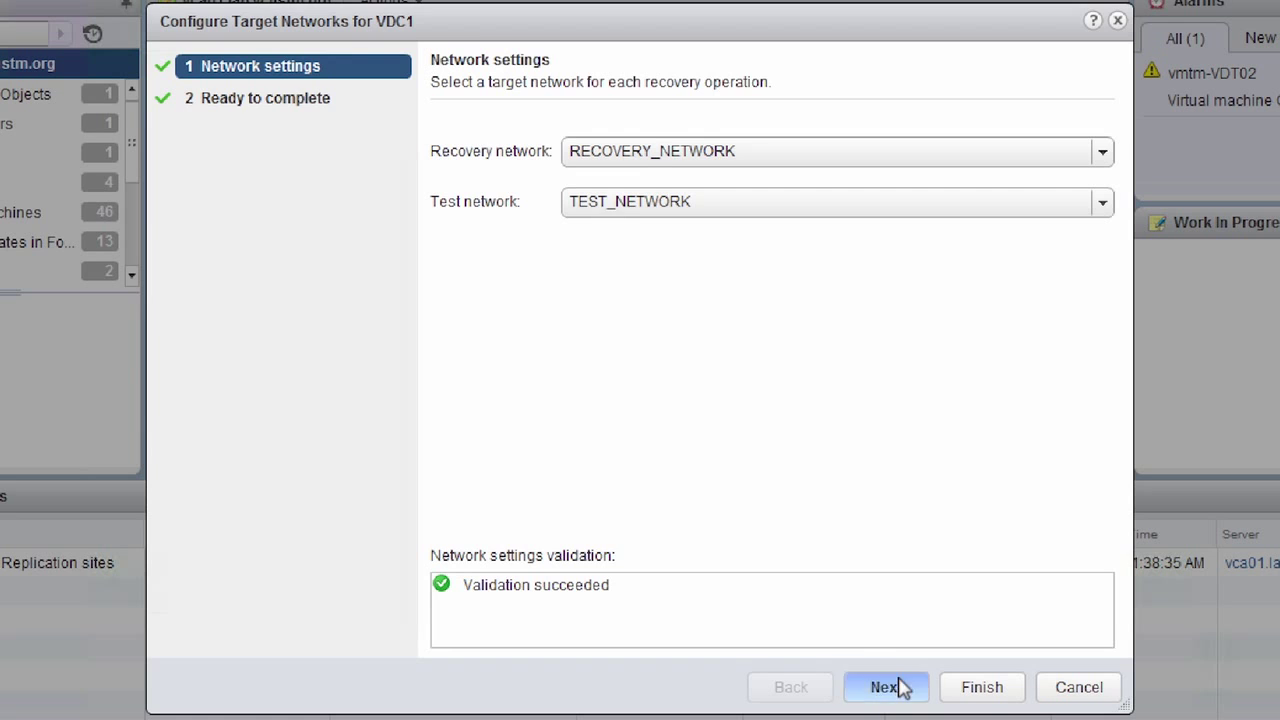
left_click(980, 690)
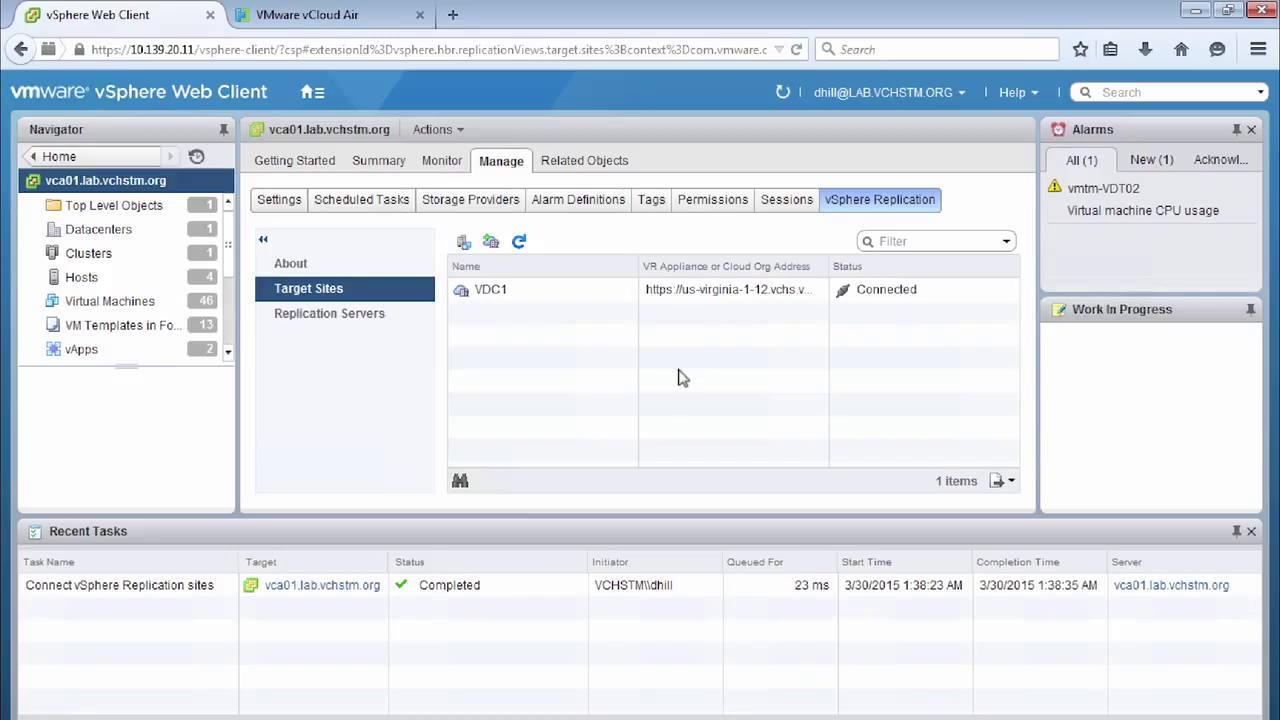
left_click(911, 291)
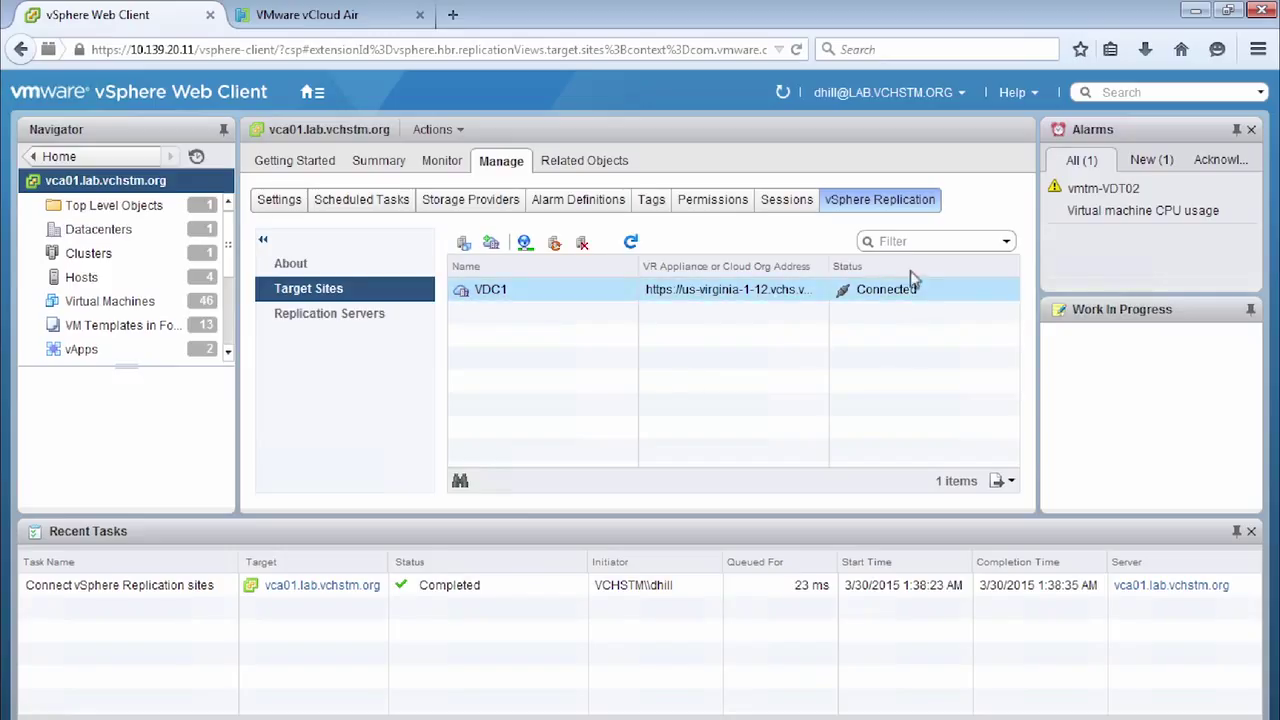
Step: In vCloud Air, list VDC1's networks and inspect RECOVERY_NETWORK and TEST_NETWORK
left_click(336, 22)
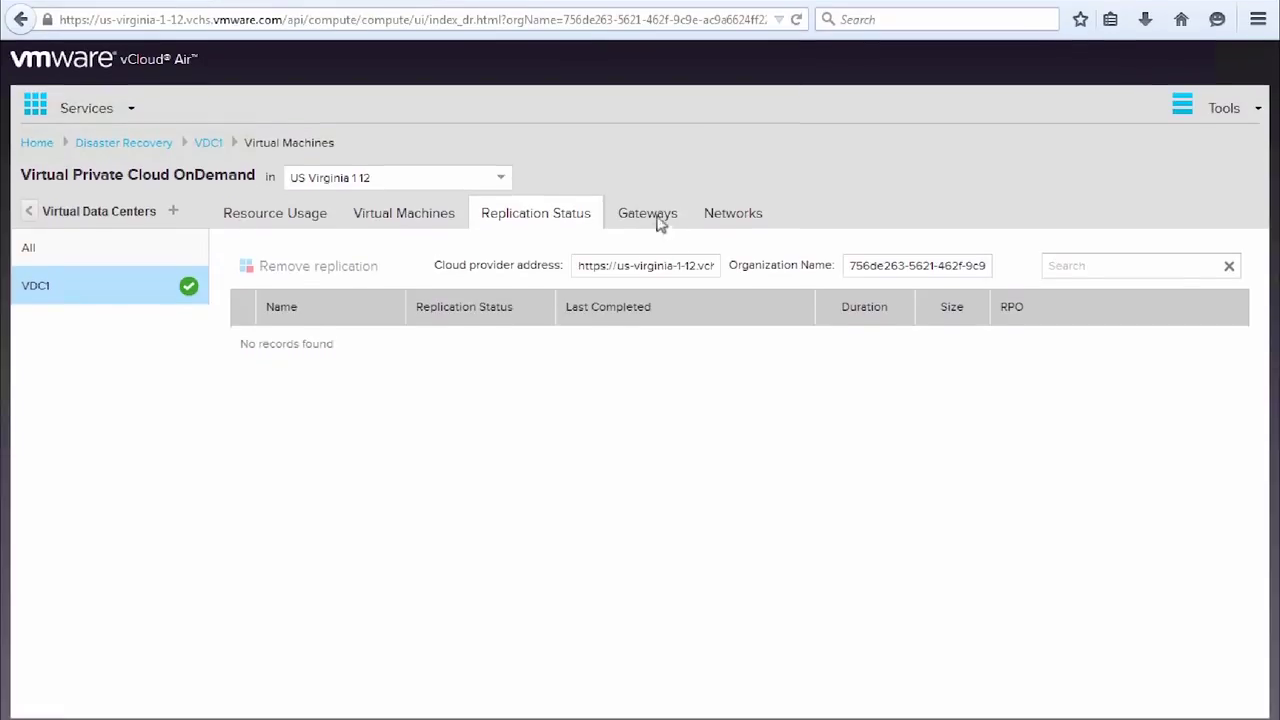
left_click(728, 208)
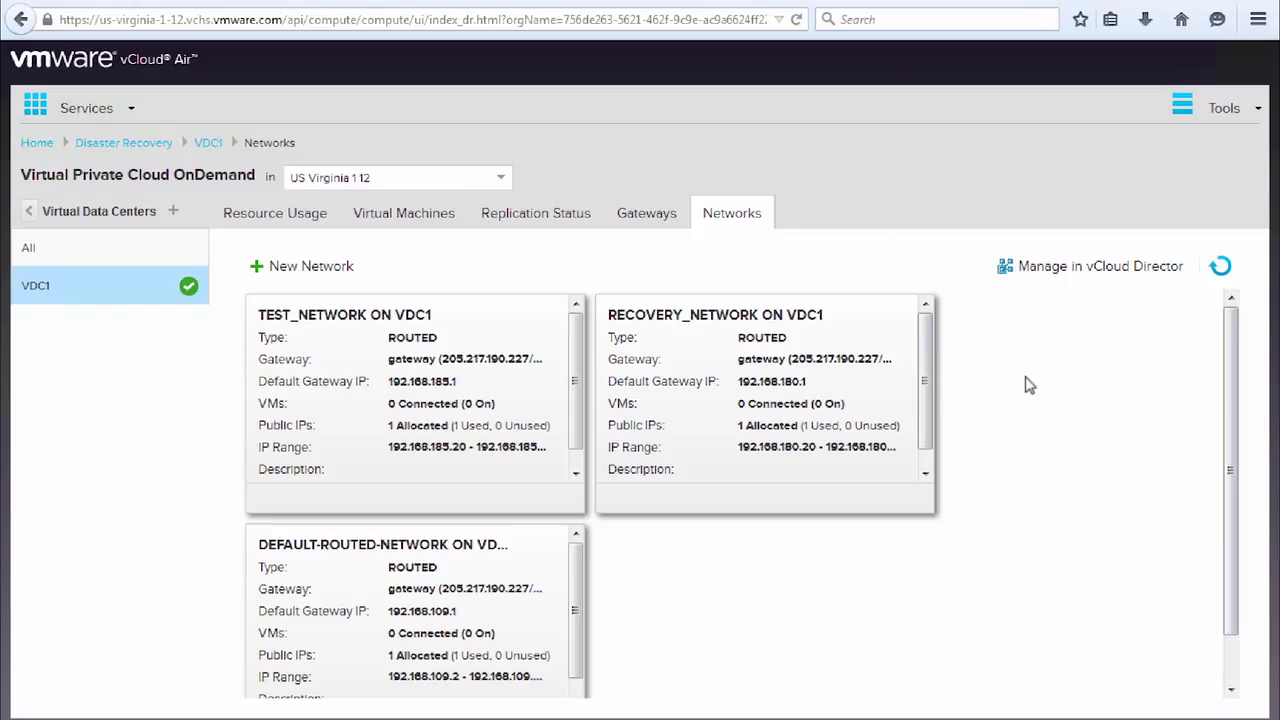
left_click(800, 425)
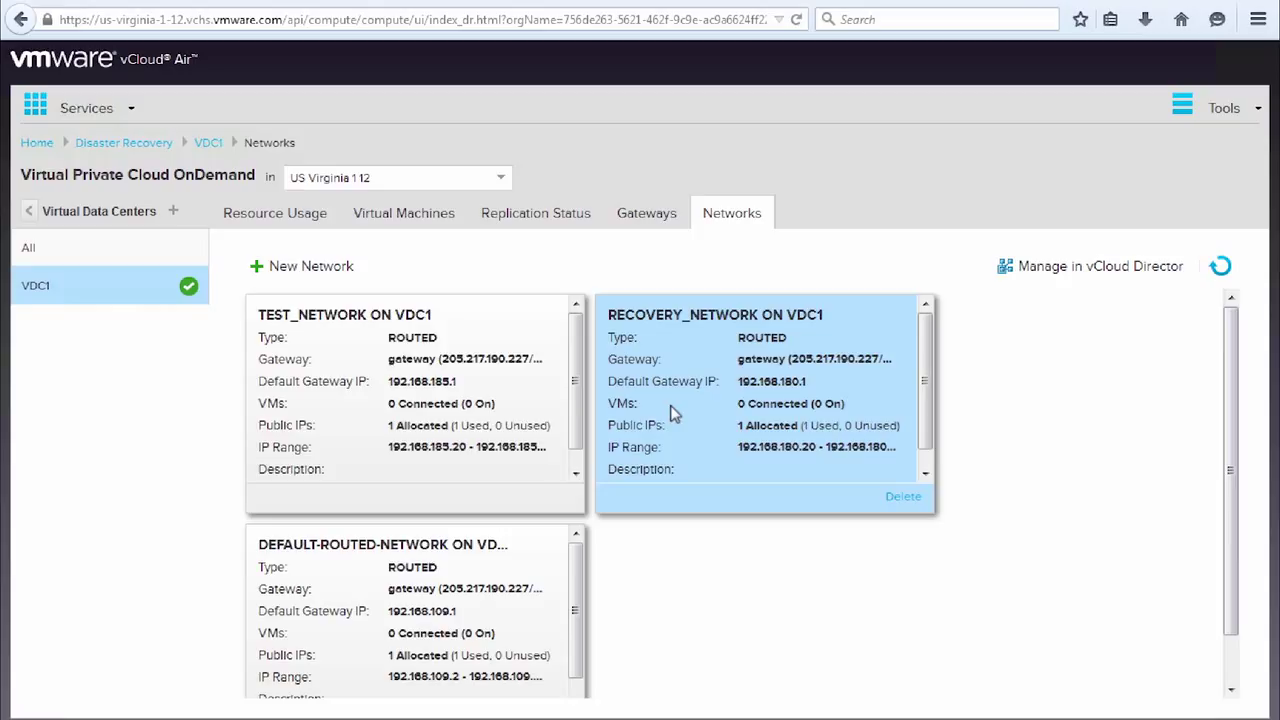
left_click(312, 392)
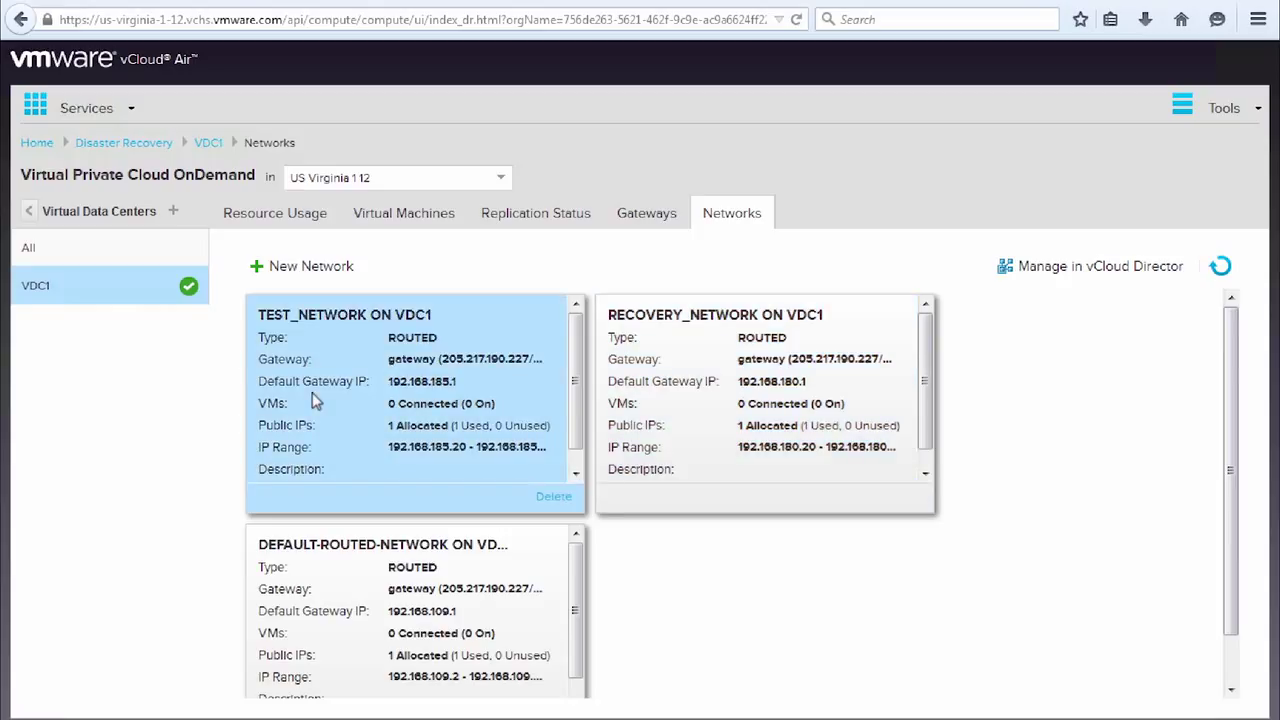